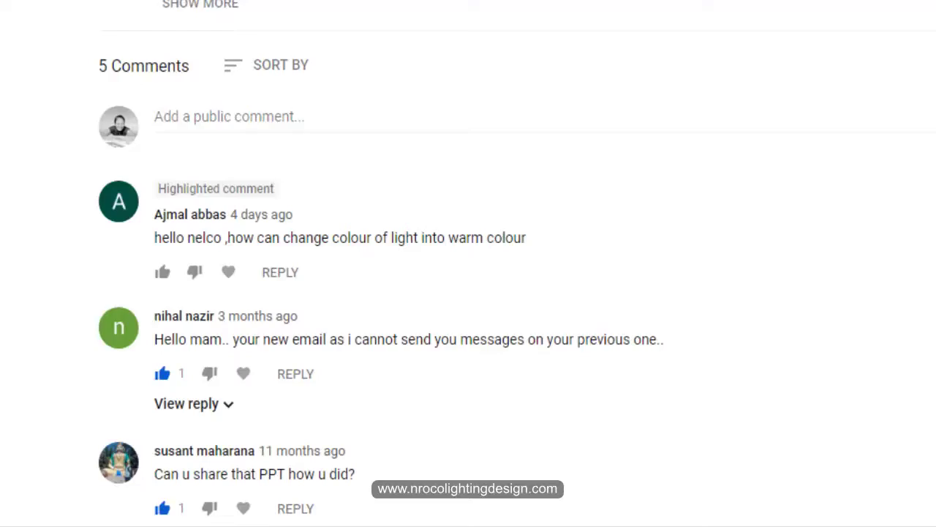
- Read the viewer's comment about changing light to a warm colour on the YouTube video, and switch to DIALux evo
{"action": "scroll", "coordinate": [528, 494], "scroll_direction": "up", "scroll_amount": 4}
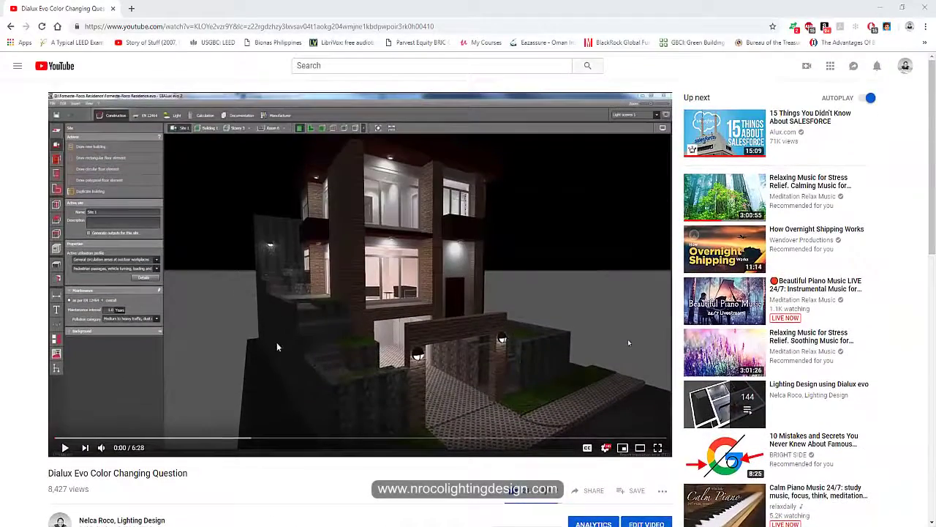
{"action": "scroll", "coordinate": [296, 337], "scroll_direction": "down", "scroll_amount": 3}
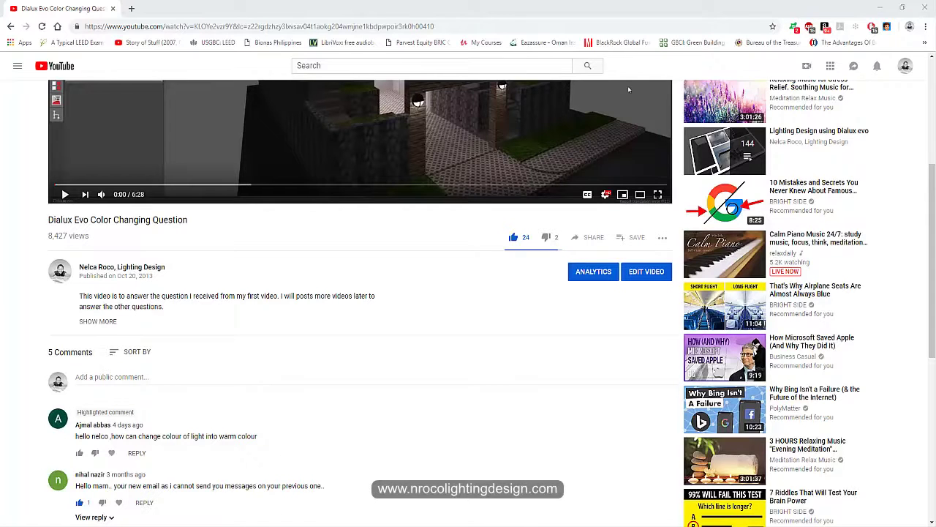
{"action": "mouse_move", "coordinate": [251, 525]}
{"action": "left_click", "coordinate": [252, 497]}
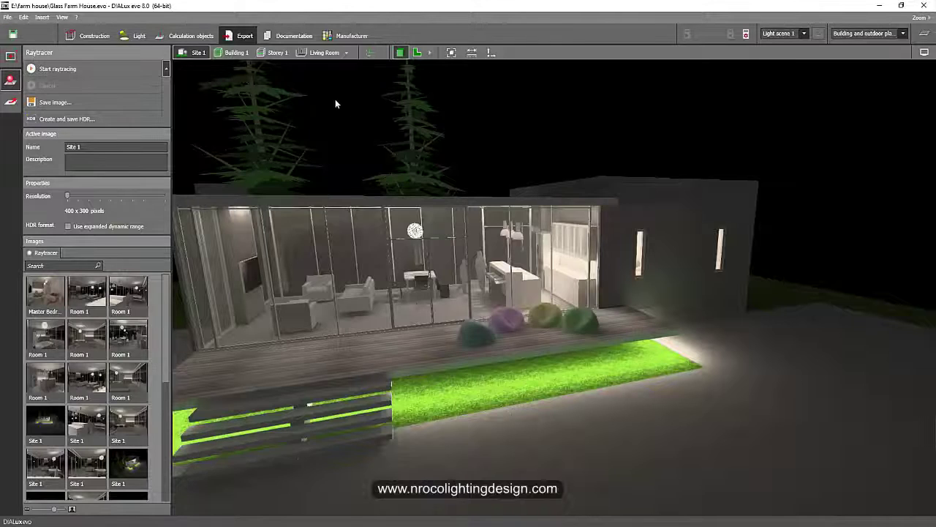
- Inspect the house exterior in 3D and display Storey 1 with its interior rooms exposed
{"action": "right_click_drag", "start_coordinate": [374, 155], "coordinate": [439, 177]}
{"action": "left_click_drag", "start_coordinate": [439, 181], "coordinate": [364, 153]}
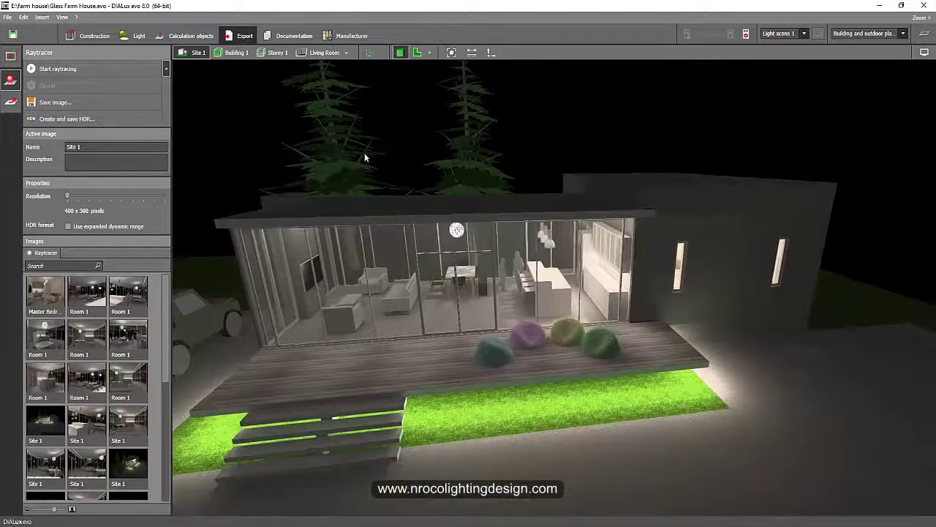
{"action": "mouse_move", "coordinate": [351, 142]}
{"action": "right_mouse_down"}
{"action": "mouse_move", "coordinate": [376, 129]}
{"action": "mouse_move", "coordinate": [360, 129]}
{"action": "right_mouse_up"}
{"action": "right_click_drag", "start_coordinate": [510, 172], "coordinate": [439, 183]}
{"action": "left_click", "coordinate": [278, 53]}
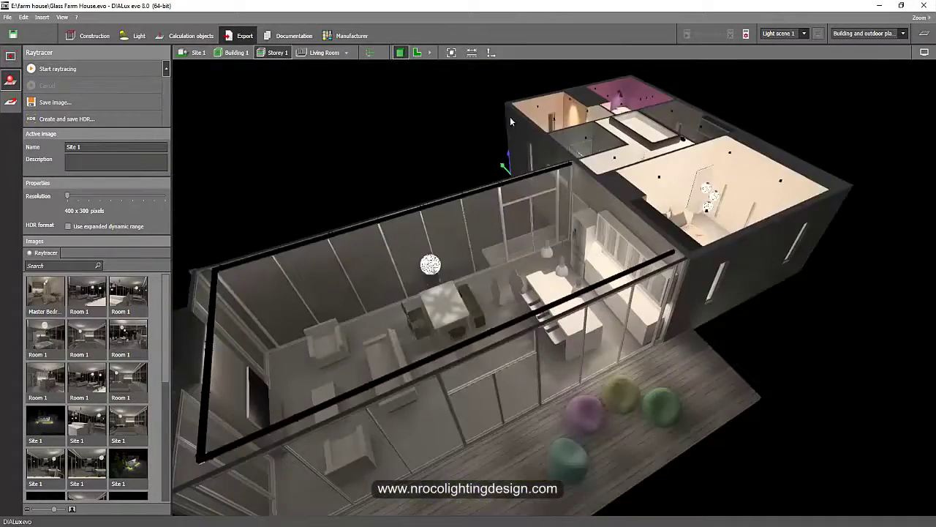
{"action": "right_click_drag", "start_coordinate": [392, 144], "coordinate": [445, 144]}
{"action": "middle_click_drag", "start_coordinate": [833, 129], "coordinate": [762, 131]}
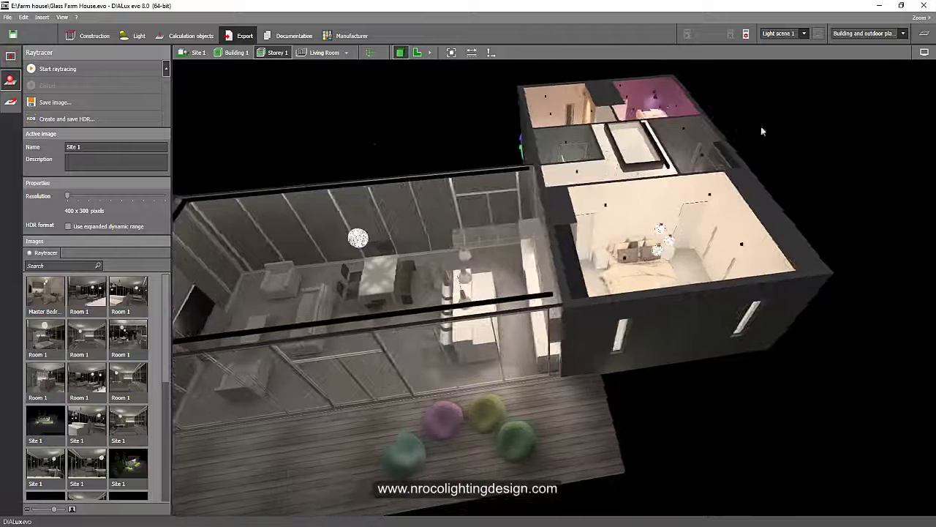
- Set the view's white balance to manual at 5000 K with the dining and kitchen area in view
{"action": "left_click", "coordinate": [924, 53]}
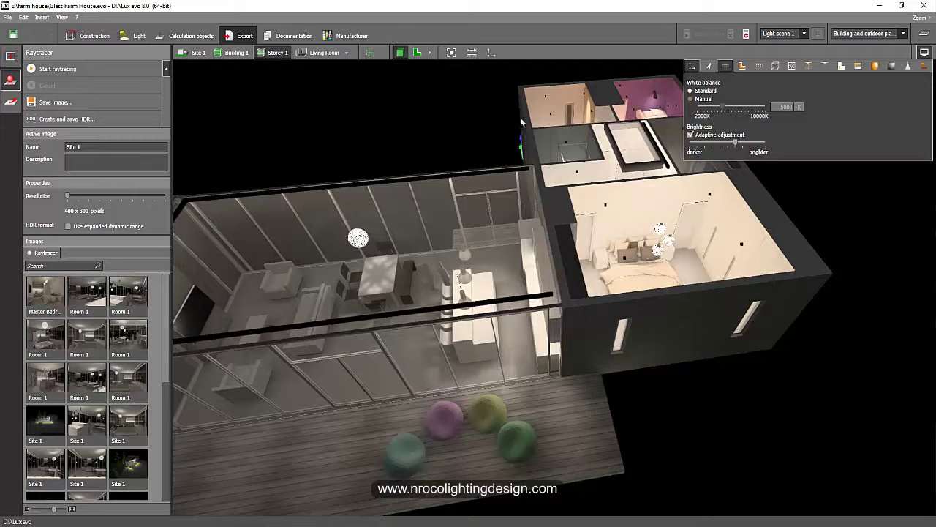
{"action": "left_click", "coordinate": [410, 126]}
{"action": "right_click_drag", "start_coordinate": [430, 129], "coordinate": [550, 155]}
{"action": "scroll", "coordinate": [513, 229], "scroll_direction": "up", "scroll_amount": 4}
{"action": "middle_click_drag", "start_coordinate": [550, 155], "coordinate": [542, 156]}
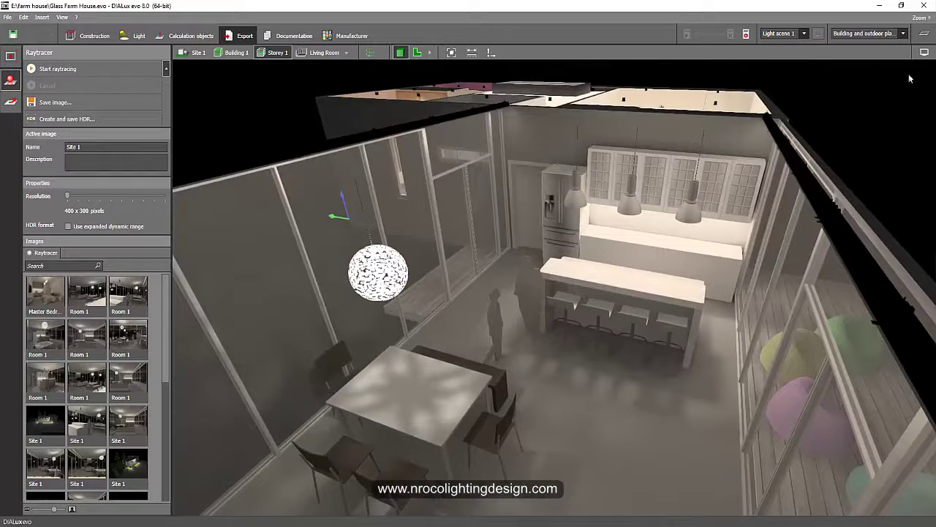
{"action": "left_click", "coordinate": [923, 53]}
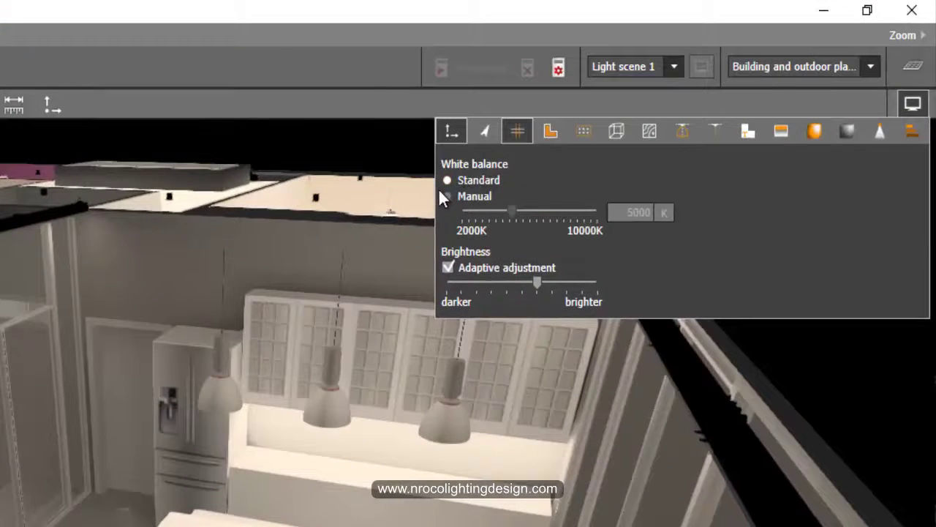
{"action": "left_click", "coordinate": [448, 196]}
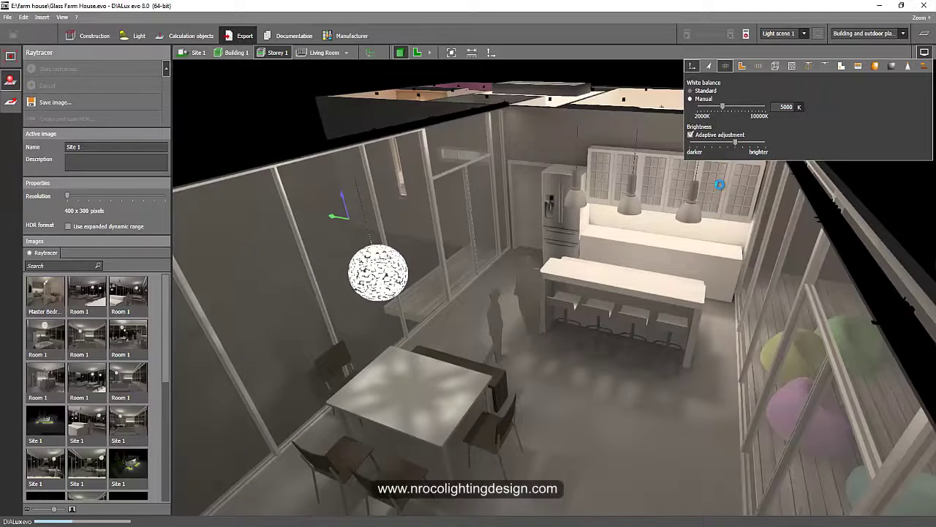
{"action": "left_click", "coordinate": [567, 269]}
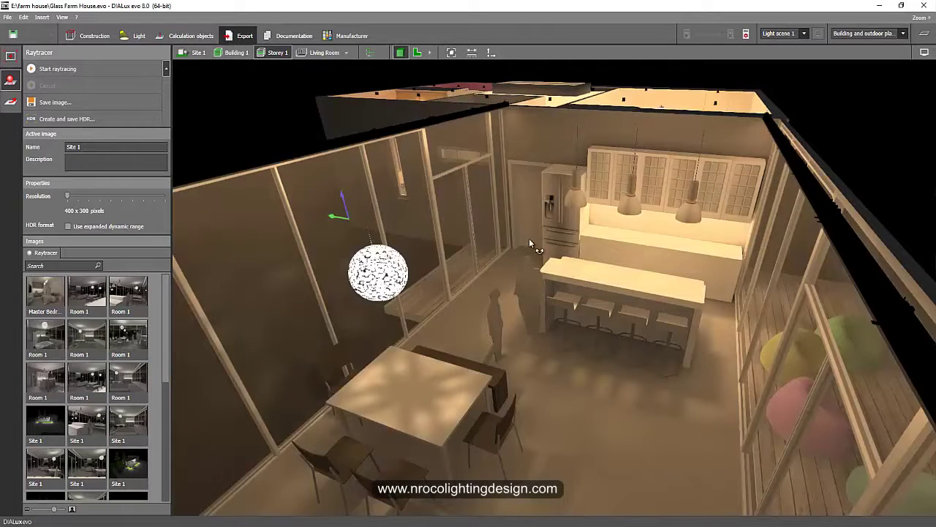
- Readjust the white balance of the dining and kitchen view away from 5000 K
{"action": "right_click_drag", "start_coordinate": [529, 238], "coordinate": [647, 193]}
{"action": "left_click", "coordinate": [923, 53]}
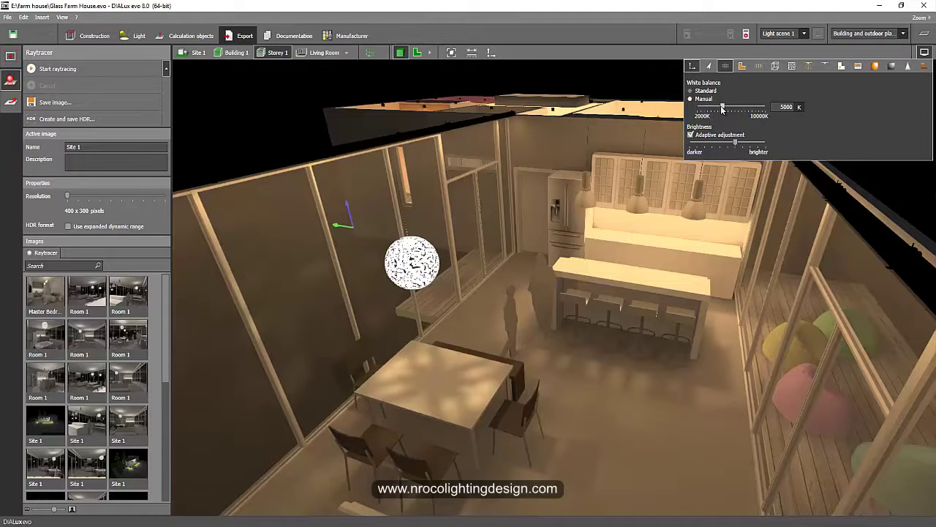
{"action": "left_click_drag", "start_coordinate": [719, 107], "coordinate": [718, 108]}
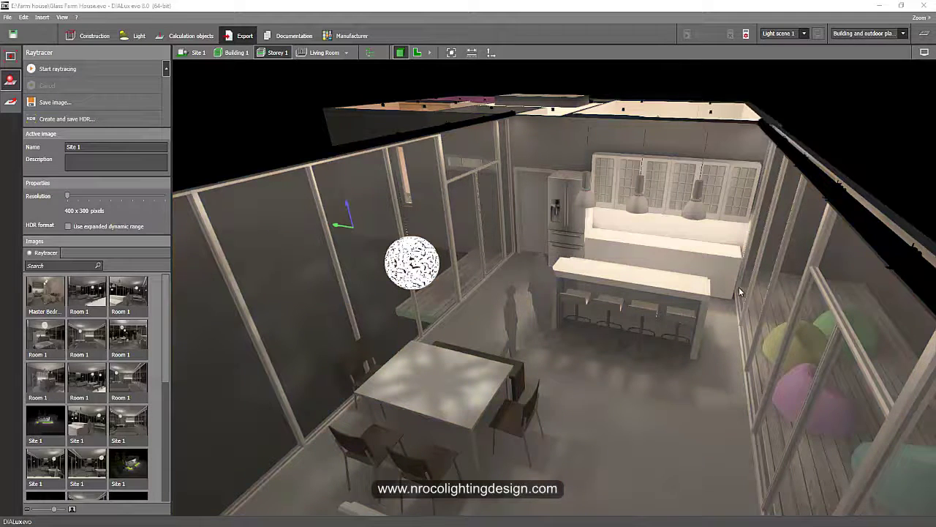
- Select the spherical pendant above the dining table and open its lamp properties
{"action": "middle_click_drag", "start_coordinate": [739, 288], "coordinate": [743, 323]}
{"action": "right_click_drag", "start_coordinate": [665, 308], "coordinate": [669, 205]}
{"action": "scroll", "coordinate": [692, 220], "scroll_direction": "up", "scroll_amount": 3}
{"action": "middle_click_drag", "start_coordinate": [669, 205], "coordinate": [719, 246]}
{"action": "middle_click_drag", "start_coordinate": [576, 286], "coordinate": [601, 281]}
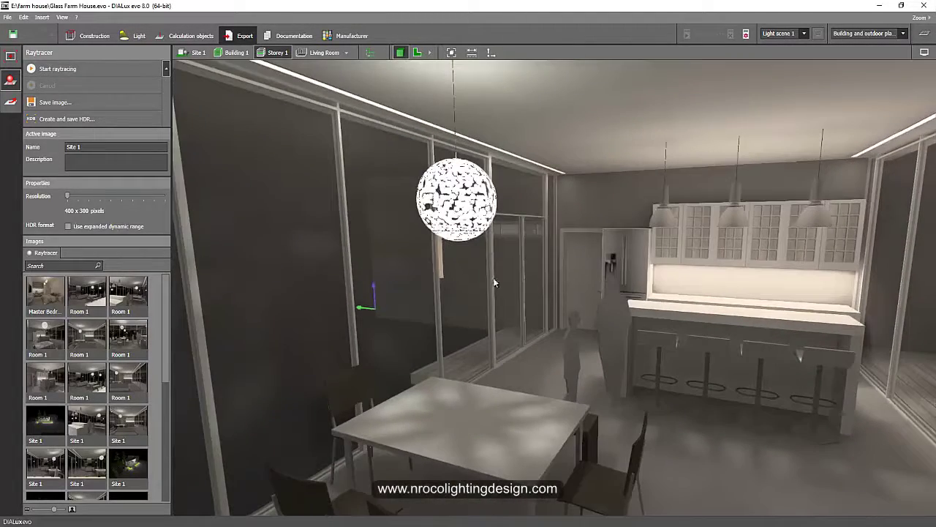
{"action": "left_click", "coordinate": [465, 231]}
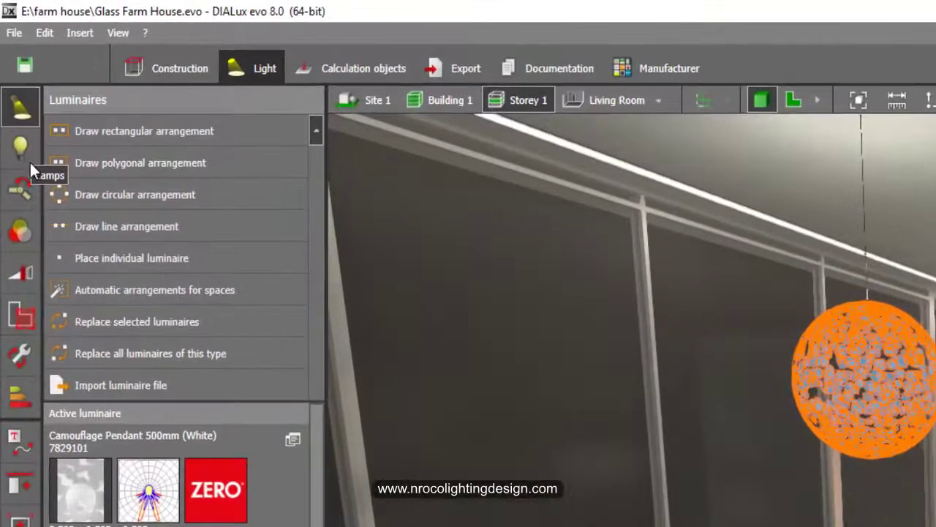
{"action": "left_click", "coordinate": [22, 149]}
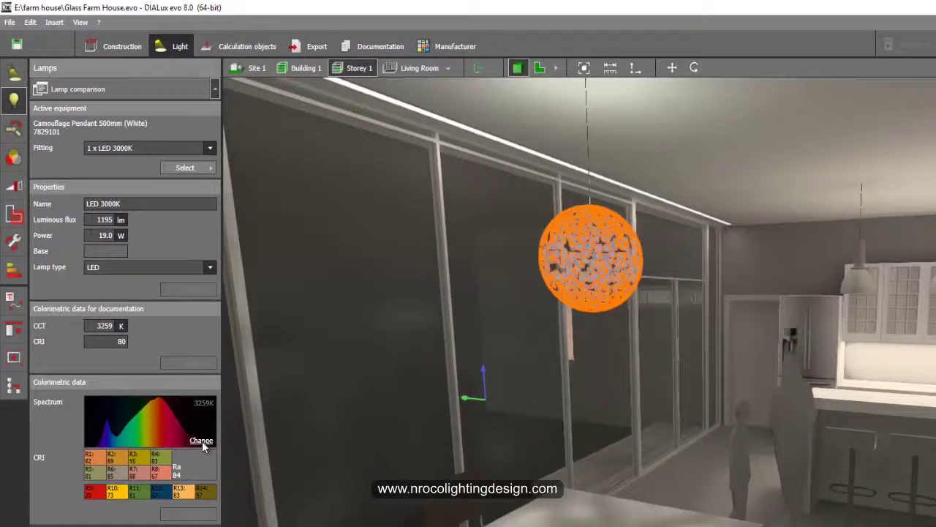
- Change the spherical pendant's spectrum to a 2700 K Planck radiator and apply it, accepting that the results become invalid
{"action": "left_click", "coordinate": [202, 441]}
{"action": "mouse_move", "coordinate": [308, 492]}
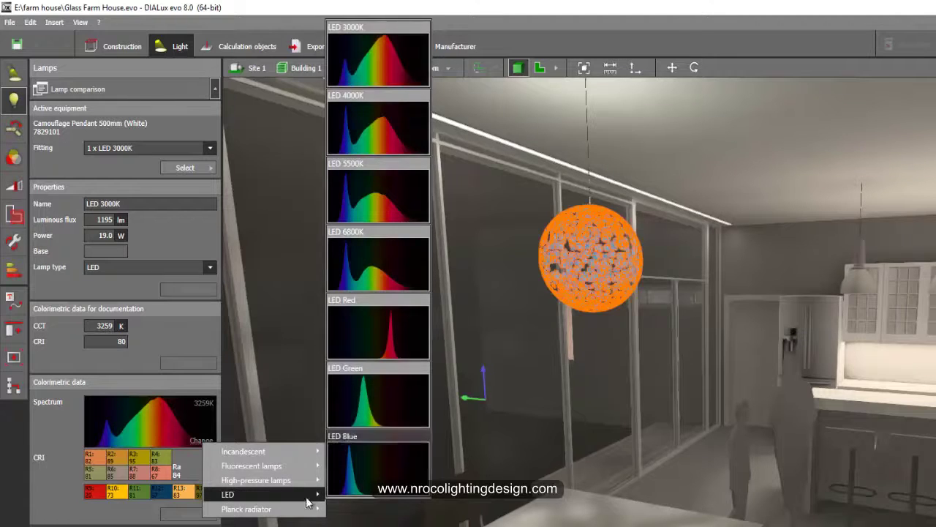
{"action": "mouse_move", "coordinate": [271, 514]}
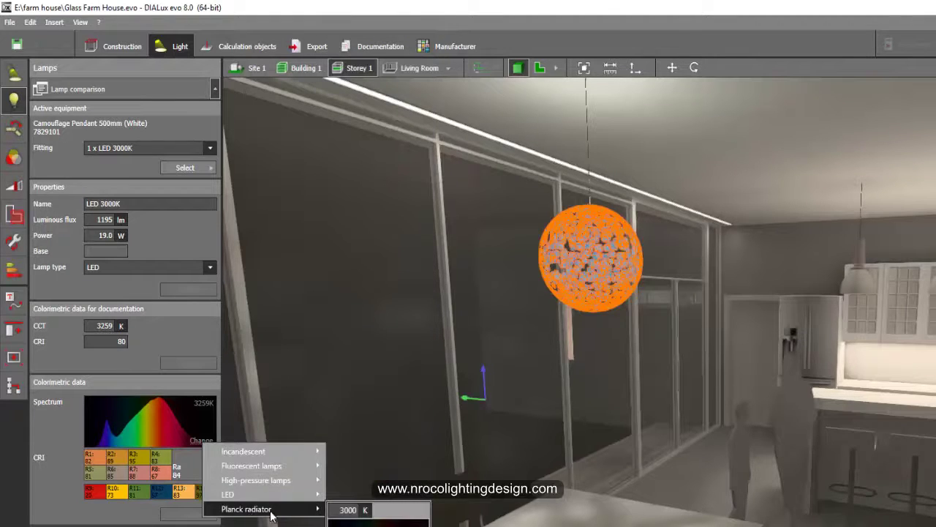
{"action": "left_click", "coordinate": [347, 515]}
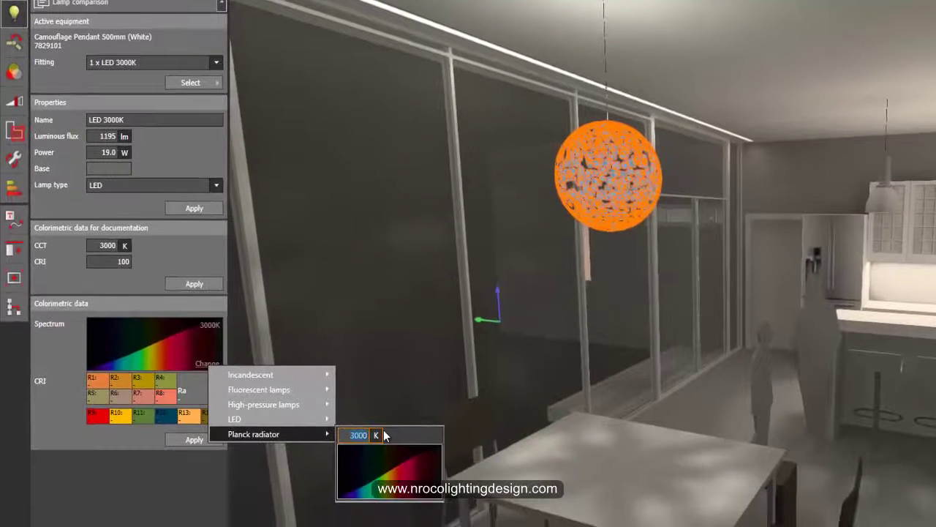
{"action": "type", "text": "2700"}
{"action": "left_click", "coordinate": [190, 441]}
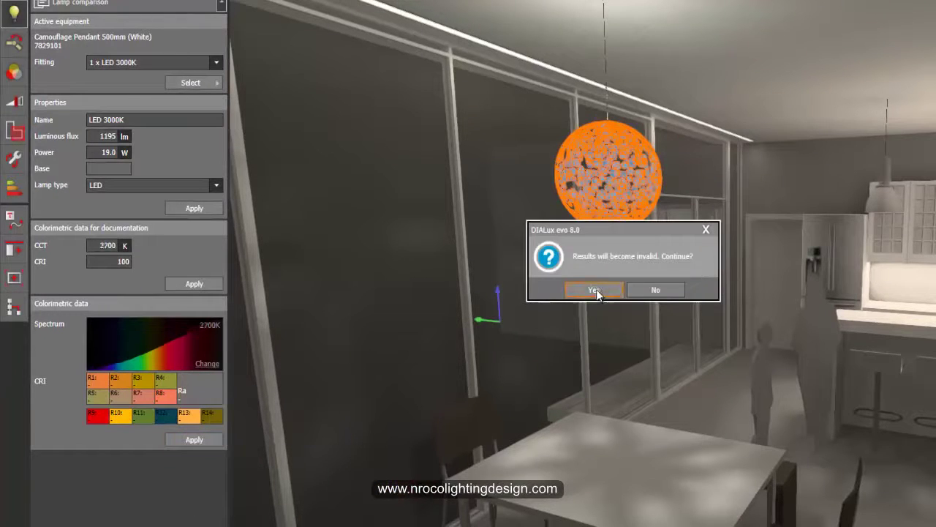
{"action": "left_click", "coordinate": [594, 289]}
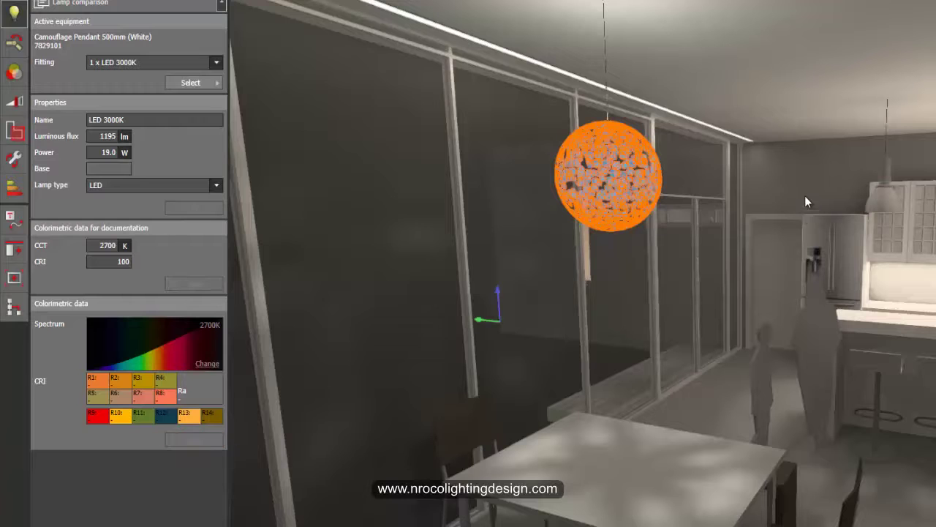
- Apply a 2700 K Planck radiator spectrum to the kitchen island pendant nearest the refrigerator
{"action": "middle_click_drag", "start_coordinate": [805, 195], "coordinate": [737, 184]}
{"action": "scroll", "coordinate": [856, 154], "scroll_direction": "up", "scroll_amount": 4}
{"action": "right_click_drag", "start_coordinate": [845, 220], "coordinate": [761, 199]}
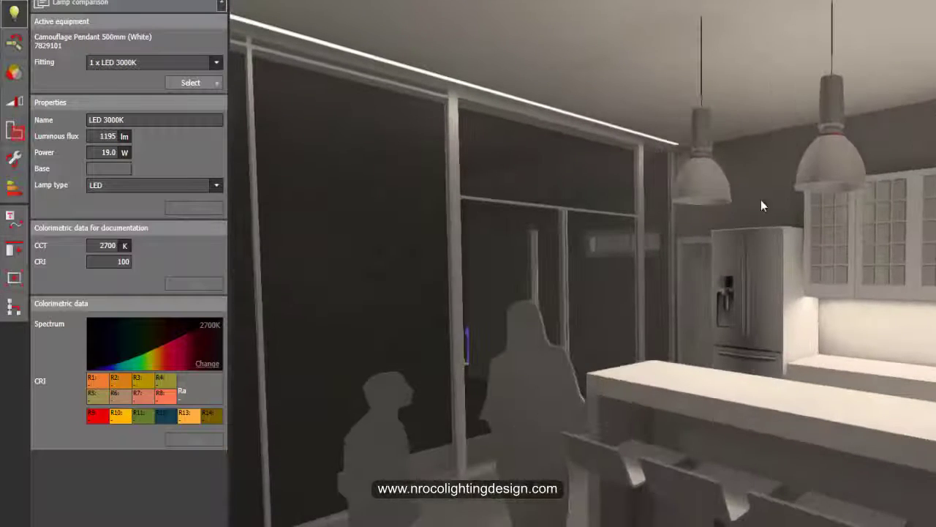
{"action": "left_click", "coordinate": [700, 195]}
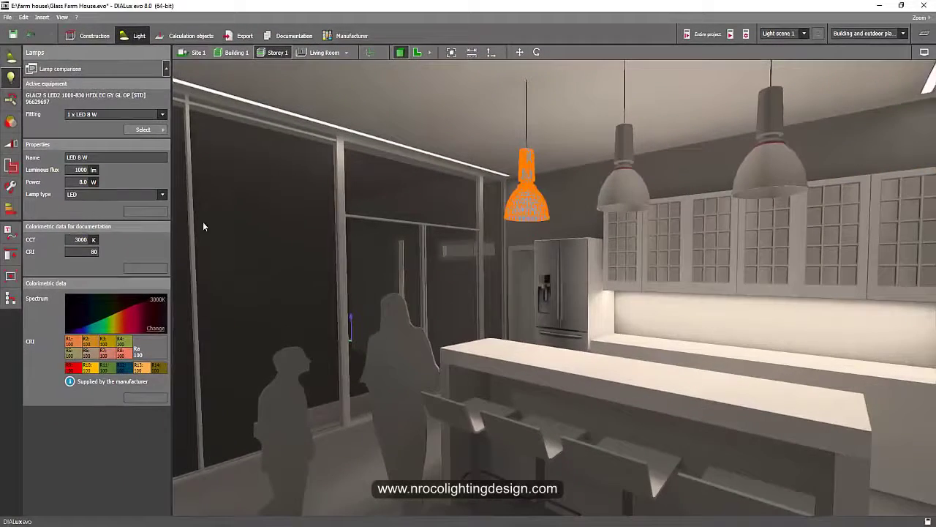
{"action": "right_click_drag", "start_coordinate": [320, 193], "coordinate": [342, 203]}
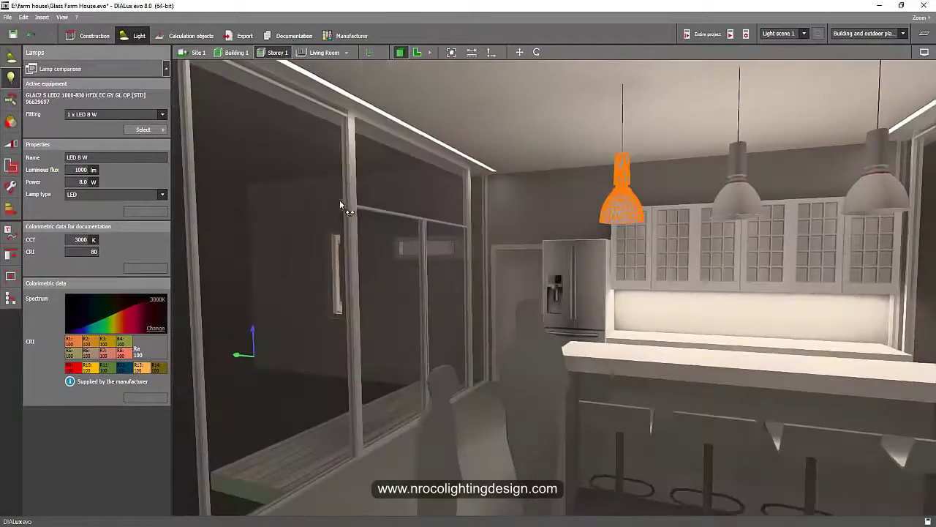
{"action": "right_click_drag", "start_coordinate": [554, 269], "coordinate": [532, 283]}
{"action": "middle_click_drag", "start_coordinate": [569, 281], "coordinate": [559, 228]}
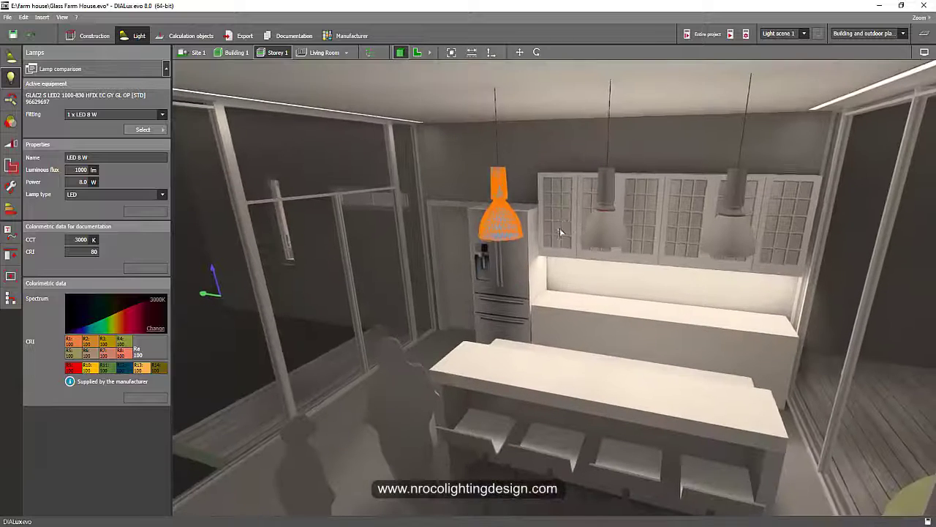
{"action": "left_click", "coordinate": [160, 331]}
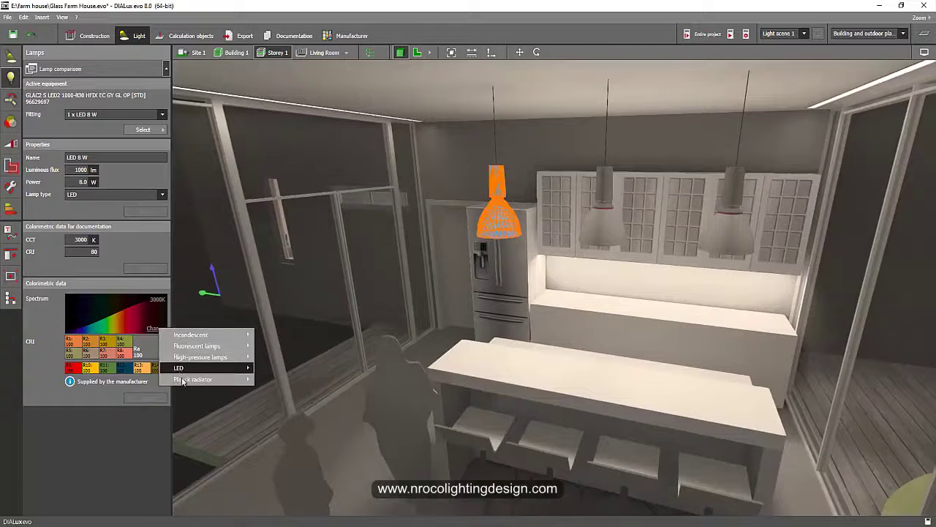
{"action": "mouse_move", "coordinate": [183, 379]}
{"action": "left_click", "coordinate": [267, 385]}
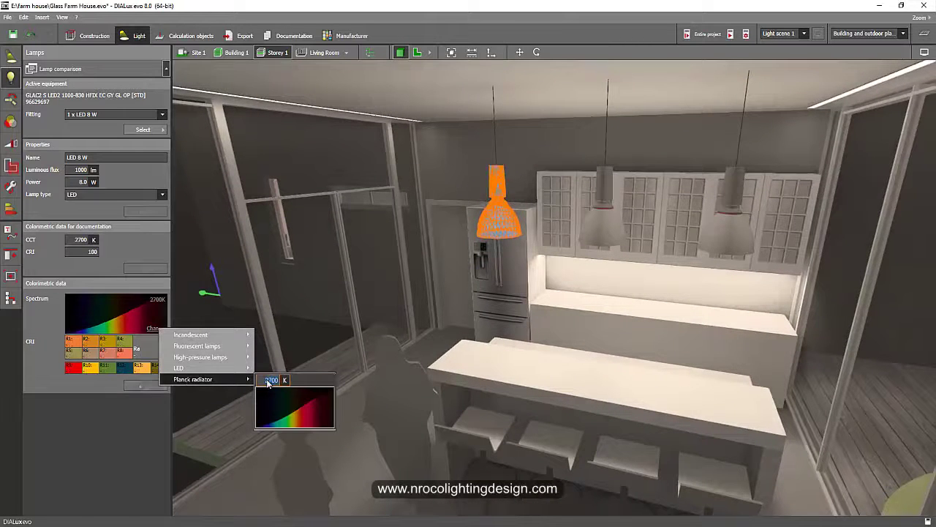
{"action": "left_click", "coordinate": [142, 385]}
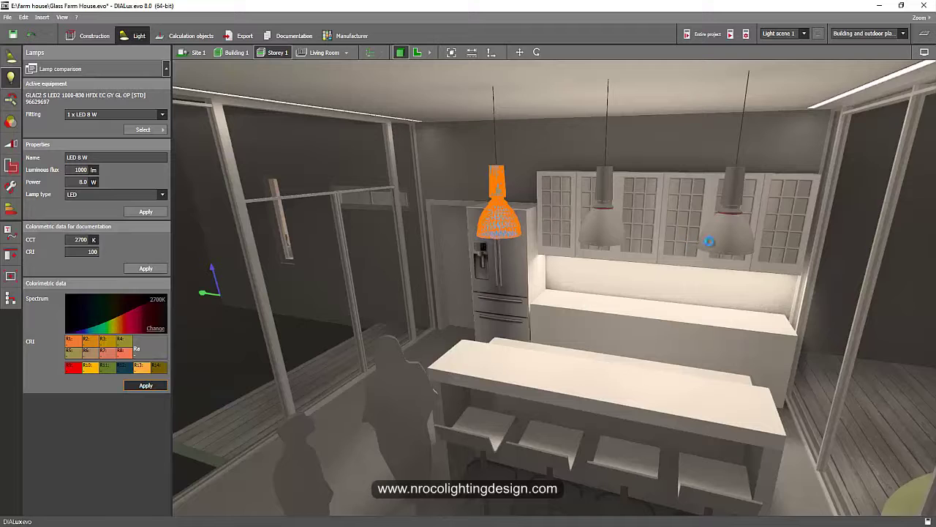
- Apply a 2700 K Planck radiator spectrum to the kitchen island pendant farthest from the refrigerator
{"action": "left_click", "coordinate": [725, 242]}
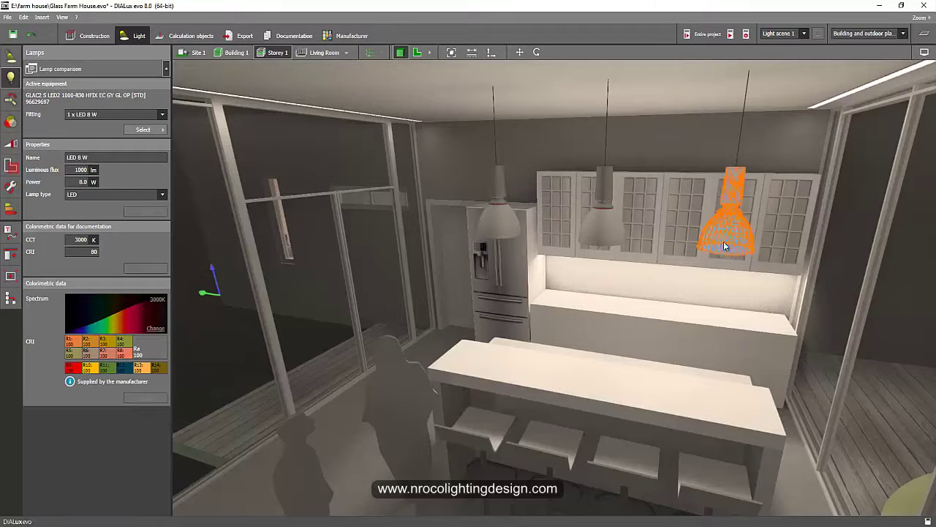
{"action": "left_click", "coordinate": [156, 328]}
{"action": "mouse_move", "coordinate": [194, 380]}
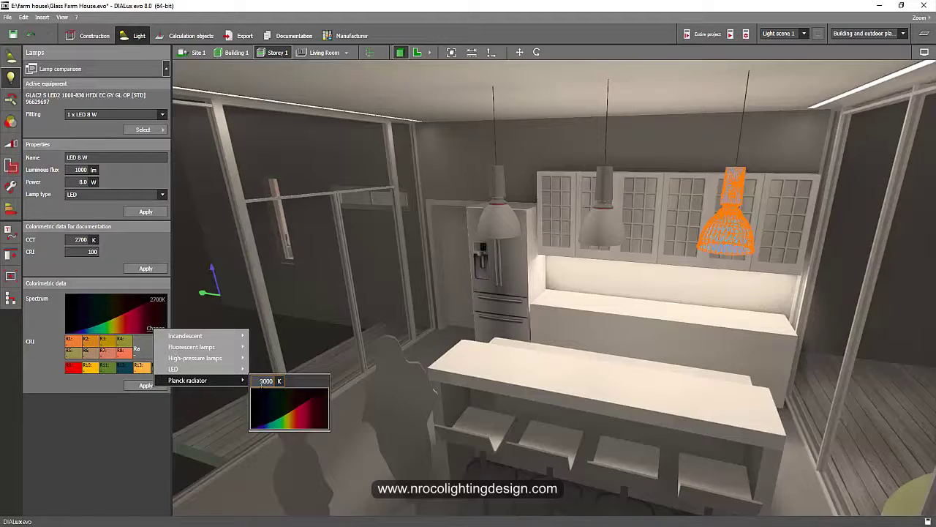
{"action": "key", "text": "Return"}
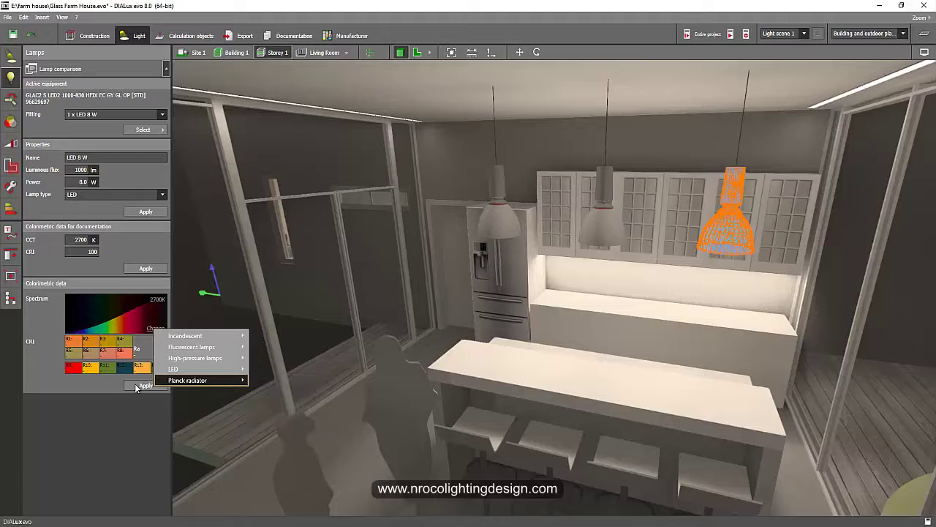
{"action": "left_click", "coordinate": [136, 385]}
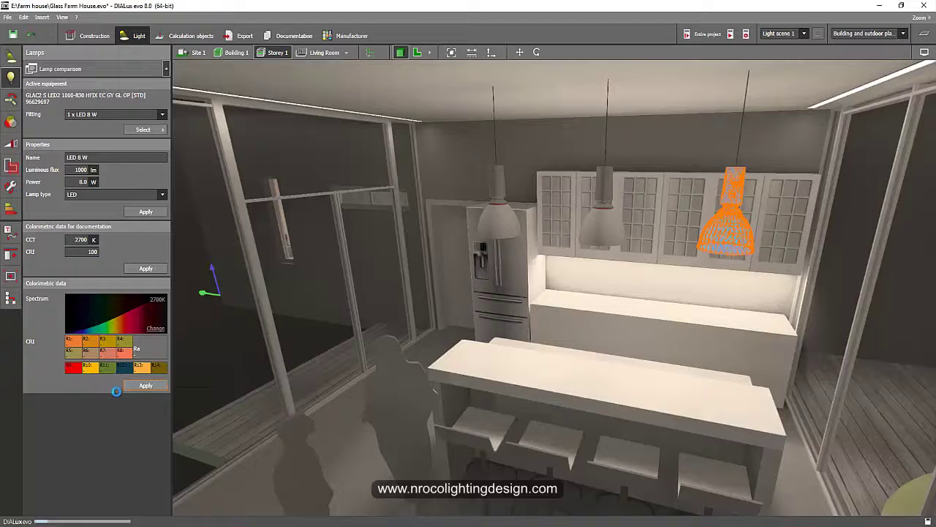
- Change the spectrum of the pendant farthest from the refrigerator to a 5000 K Planck radiator and apply it
{"action": "left_click", "coordinate": [158, 329]}
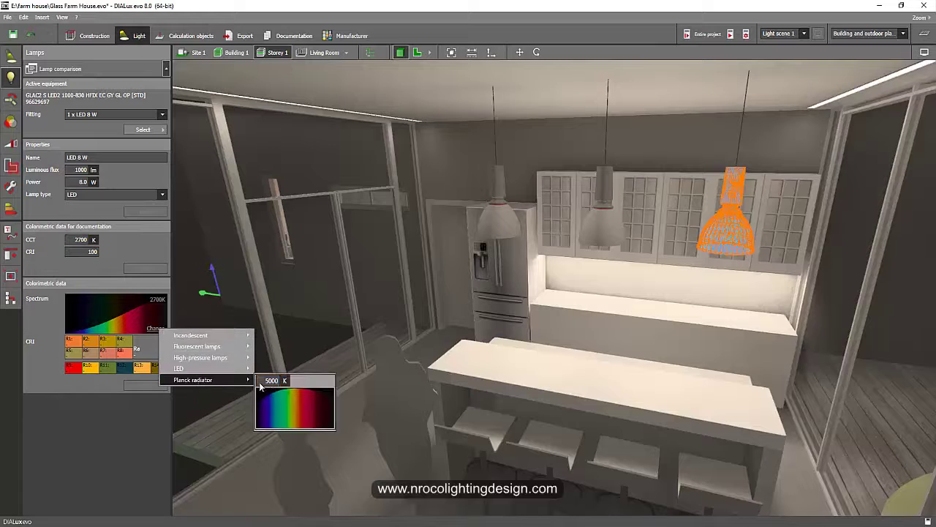
{"action": "left_click", "coordinate": [273, 383]}
{"action": "left_click", "coordinate": [139, 385]}
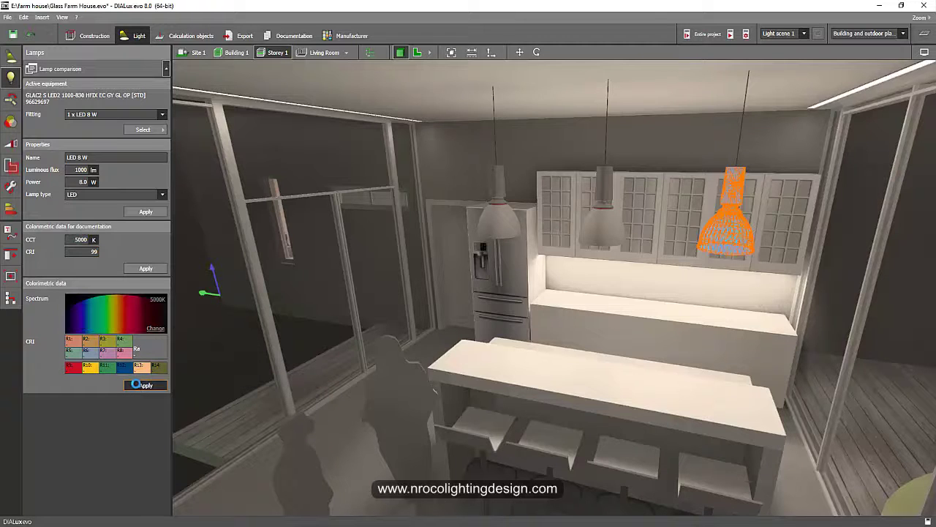
{"action": "left_click", "coordinate": [74, 242]}
- Check the lamp colour temperature of each of the three kitchen island pendants in turn
{"action": "left_click", "coordinate": [608, 233]}
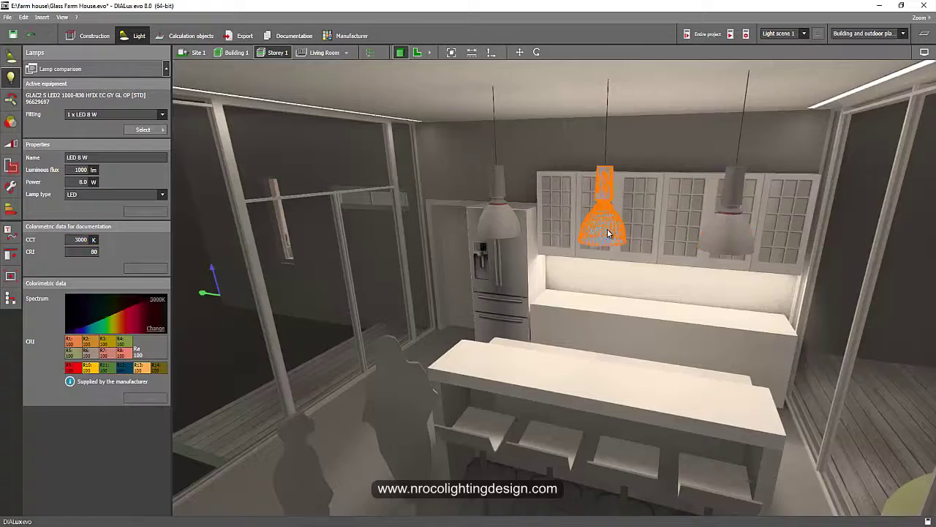
{"action": "left_click", "coordinate": [481, 229]}
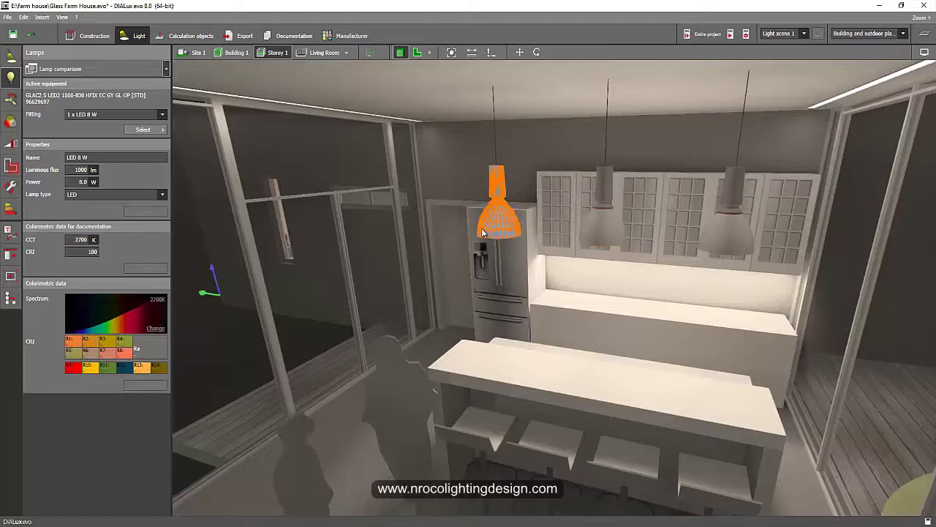
{"action": "left_click", "coordinate": [718, 243]}
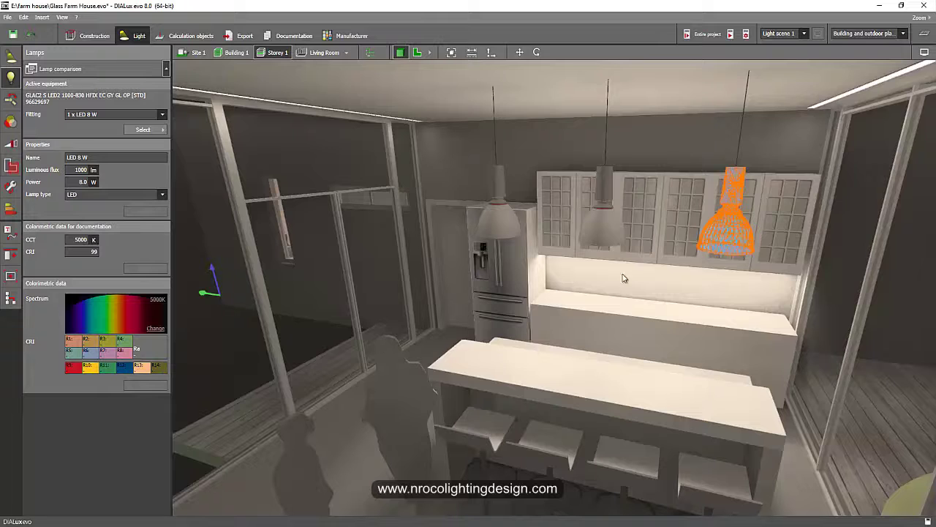
{"action": "middle_click_drag", "start_coordinate": [560, 286], "coordinate": [576, 264]}
{"action": "scroll", "coordinate": [579, 264], "scroll_direction": "down", "scroll_amount": 2}
{"action": "right_click_drag", "start_coordinate": [581, 261], "coordinate": [601, 259]}
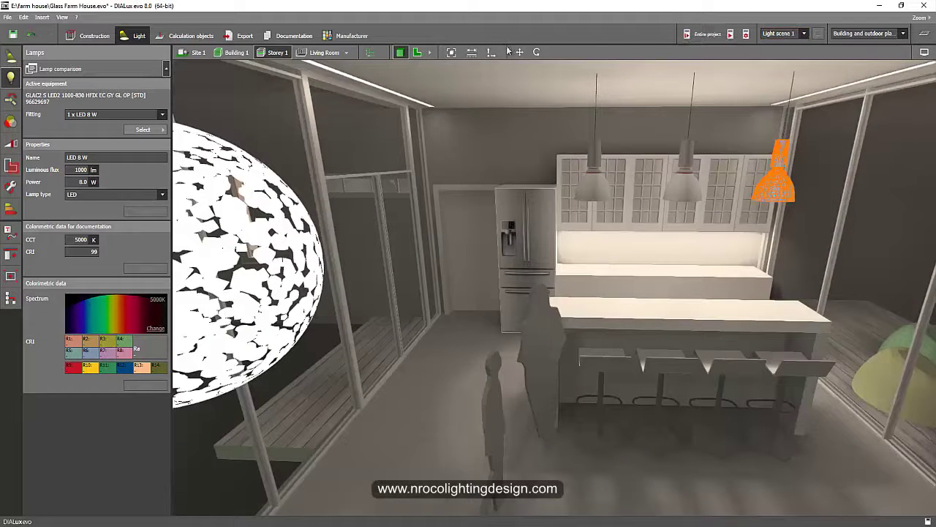
- Switch to the Living Room view and set the calculation mode to Fast
{"action": "left_click", "coordinate": [346, 53]}
{"action": "left_click", "coordinate": [372, 65]}
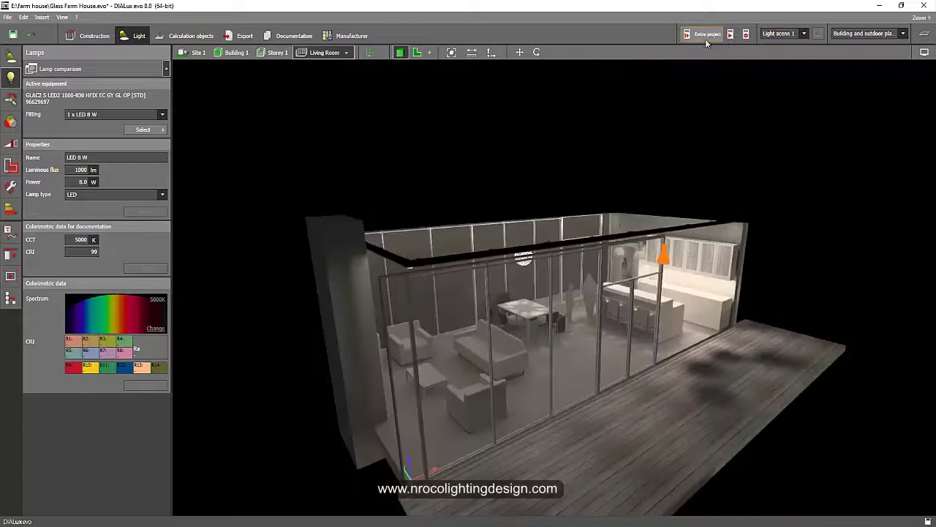
{"action": "left_click", "coordinate": [746, 33]}
{"action": "left_click", "coordinate": [793, 65]}
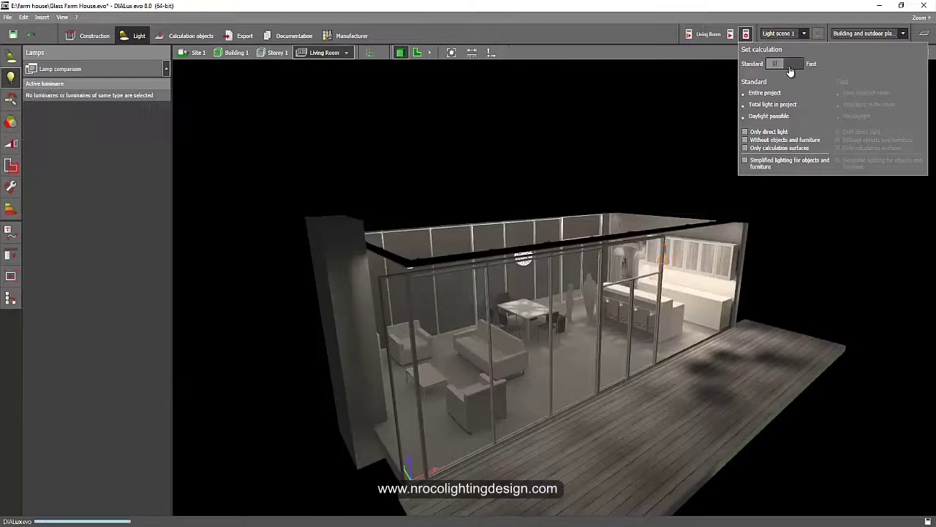
- Run the light calculation for the Living Room
{"action": "right_click_drag", "start_coordinate": [573, 138], "coordinate": [463, 127]}
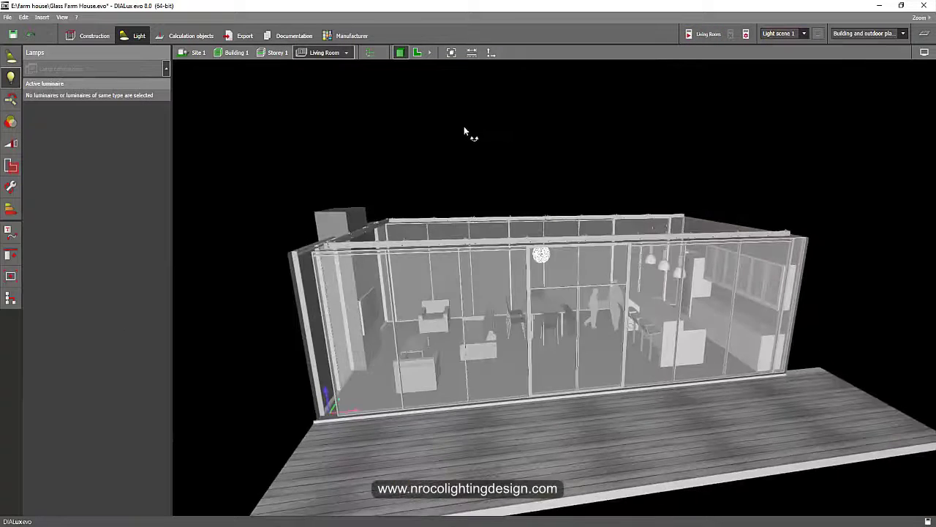
{"action": "scroll", "coordinate": [470, 258], "scroll_direction": "up", "scroll_amount": 4}
{"action": "right_click_drag", "start_coordinate": [470, 258], "coordinate": [620, 231]}
{"action": "scroll", "coordinate": [620, 231], "scroll_direction": "up", "scroll_amount": 4}
{"action": "left_click_drag", "start_coordinate": [620, 234], "coordinate": [610, 200]}
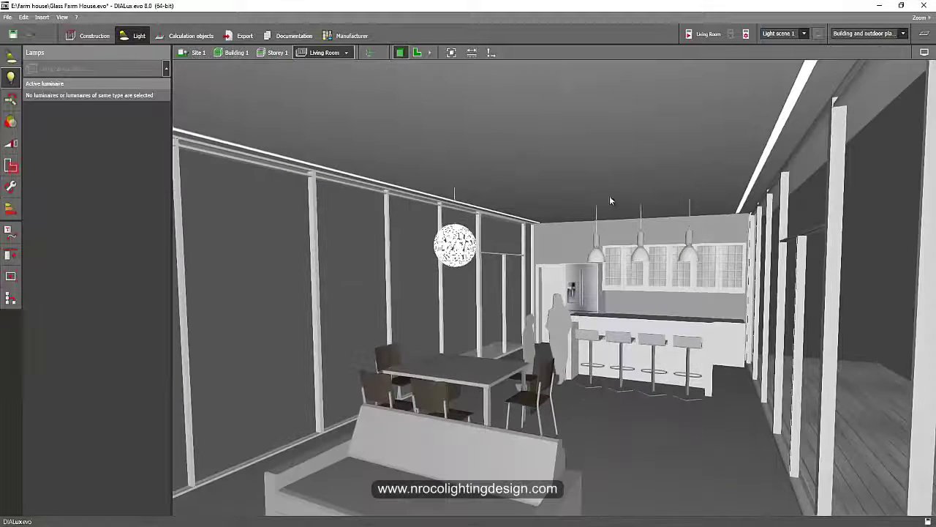
{"action": "left_click", "coordinate": [704, 36]}
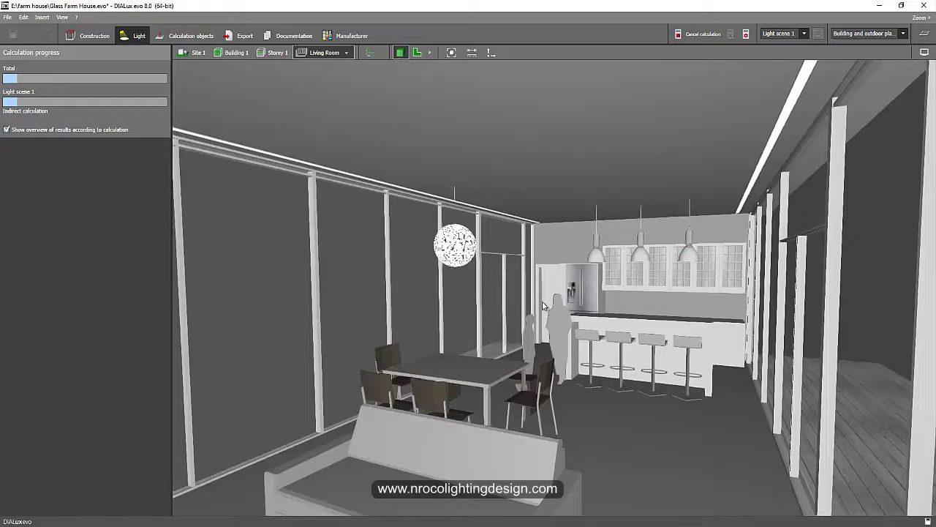
{"action": "right_click_drag", "start_coordinate": [542, 302], "coordinate": [560, 318]}
{"action": "scroll", "coordinate": [615, 351], "scroll_direction": "up", "scroll_amount": 3}
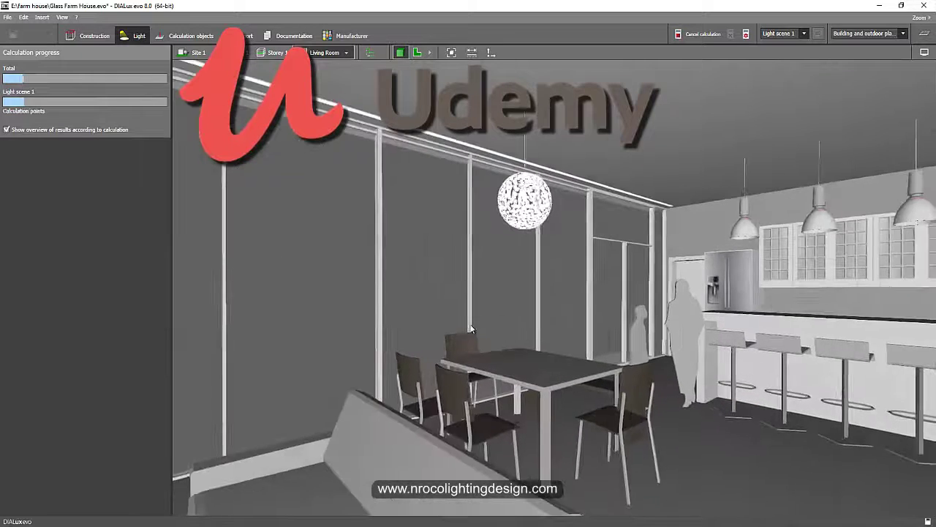
{"action": "right_click_drag", "start_coordinate": [471, 330], "coordinate": [378, 351]}
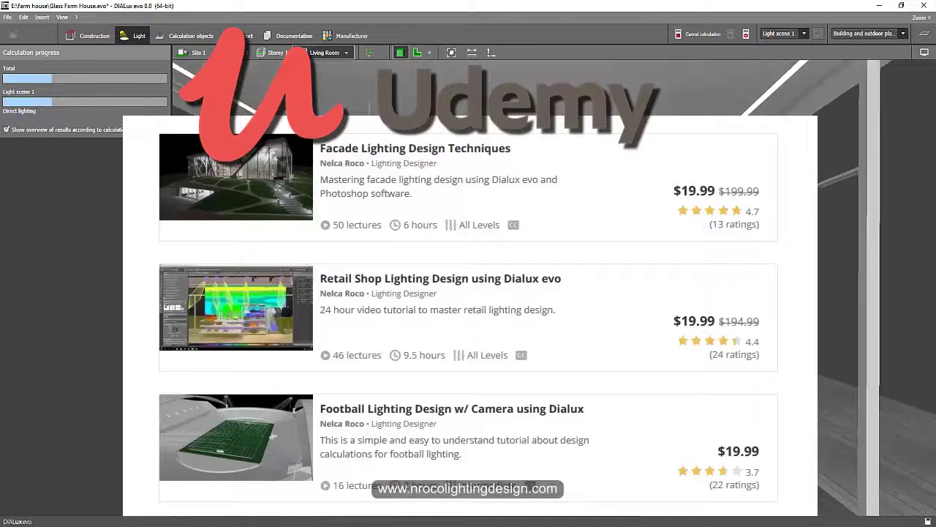
{"action": "scroll", "coordinate": [616, 322], "scroll_direction": "down", "scroll_amount": 3}
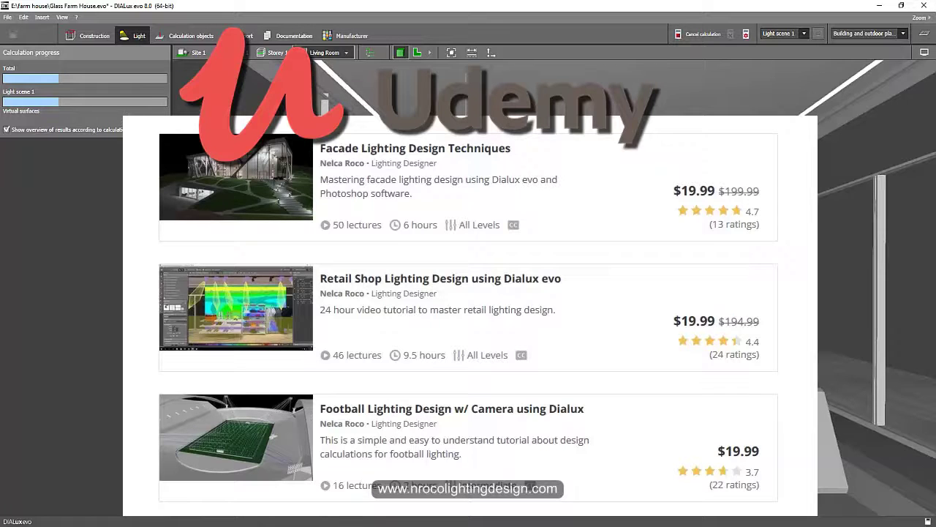
{"action": "scroll", "coordinate": [470, 315], "scroll_direction": "up", "scroll_amount": 3}
{"action": "right_click_drag", "start_coordinate": [471, 315], "coordinate": [381, 316]}
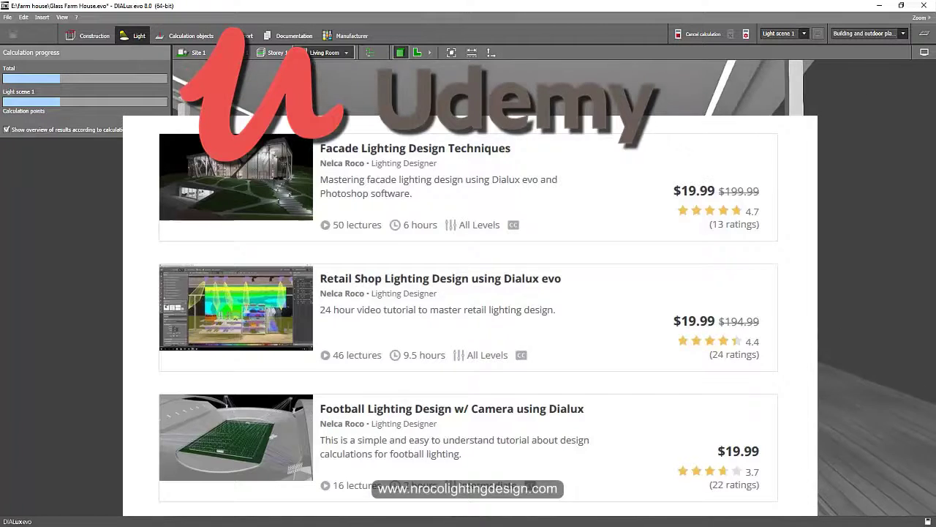
{"action": "scroll", "coordinate": [546, 359], "scroll_direction": "down", "scroll_amount": 4}
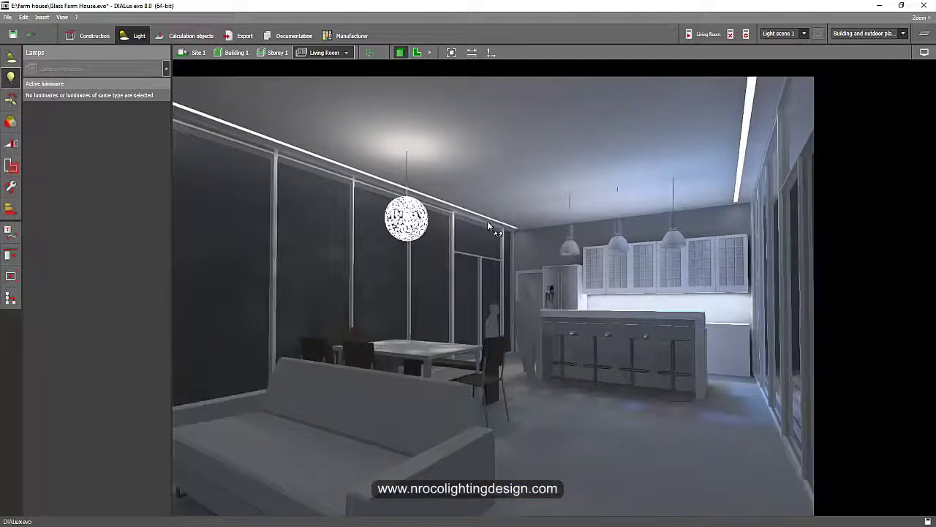
- Examine the calculated light around the dining table and check the spherical pendant's lamp data
{"action": "right_click_drag", "start_coordinate": [487, 221], "coordinate": [534, 248]}
{"action": "scroll", "coordinate": [534, 248], "scroll_direction": "up", "scroll_amount": 4}
{"action": "middle_click_drag", "start_coordinate": [520, 216], "coordinate": [389, 176]}
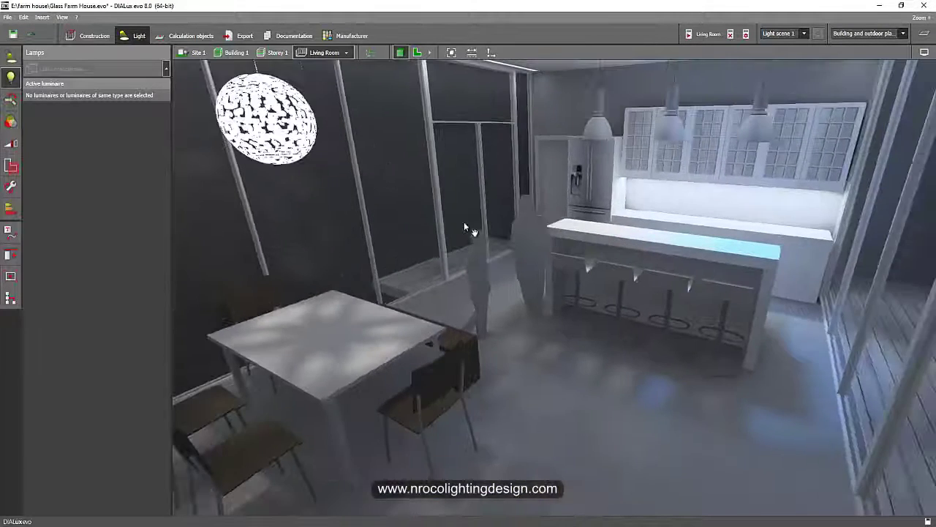
{"action": "middle_click_drag", "start_coordinate": [464, 222], "coordinate": [446, 224]}
{"action": "scroll", "coordinate": [446, 225], "scroll_direction": "up", "scroll_amount": 2}
{"action": "left_click", "coordinate": [419, 202]}
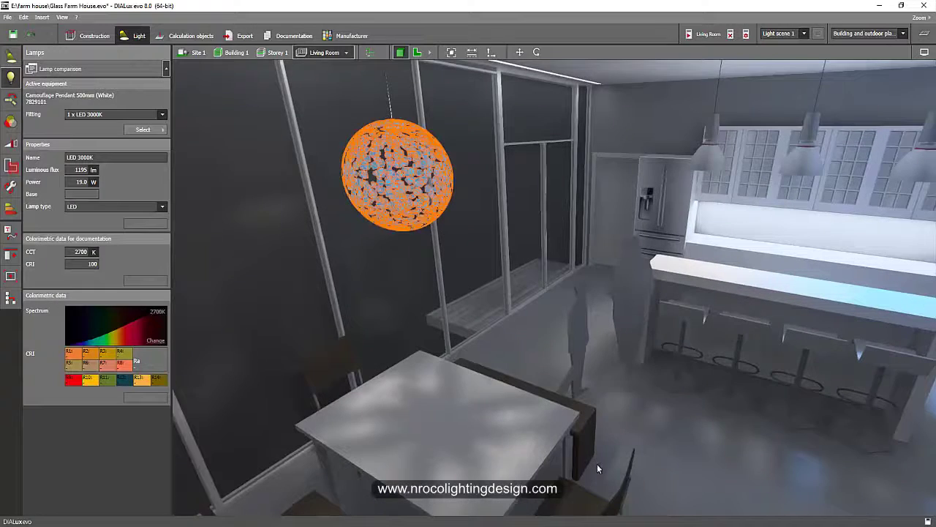
{"action": "right_click_drag", "start_coordinate": [651, 444], "coordinate": [624, 442]}
{"action": "left_click", "coordinate": [668, 457]}
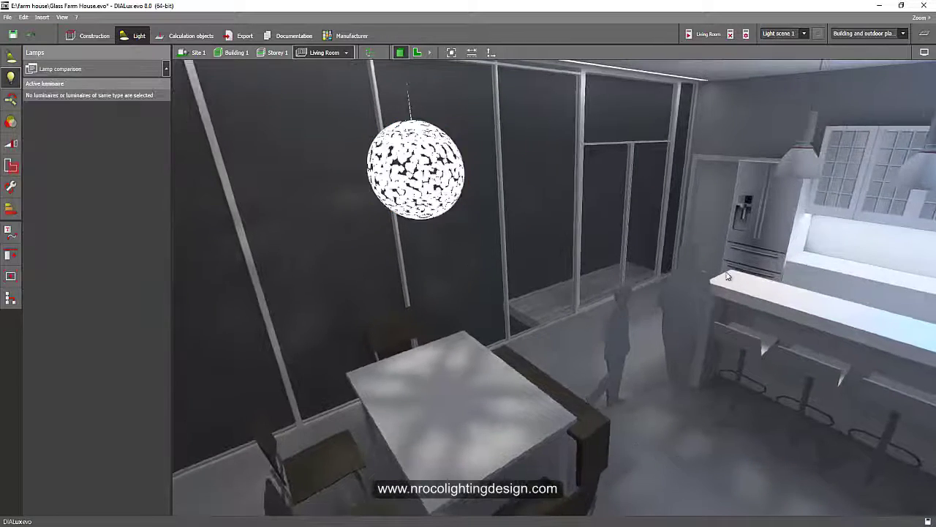
- Examine the light colour along the kitchen island countertop beneath the three pendants
{"action": "middle_click_drag", "start_coordinate": [727, 273], "coordinate": [583, 312]}
{"action": "right_click_drag", "start_coordinate": [582, 312], "coordinate": [658, 280]}
{"action": "middle_click_drag", "start_coordinate": [658, 280], "coordinate": [600, 264]}
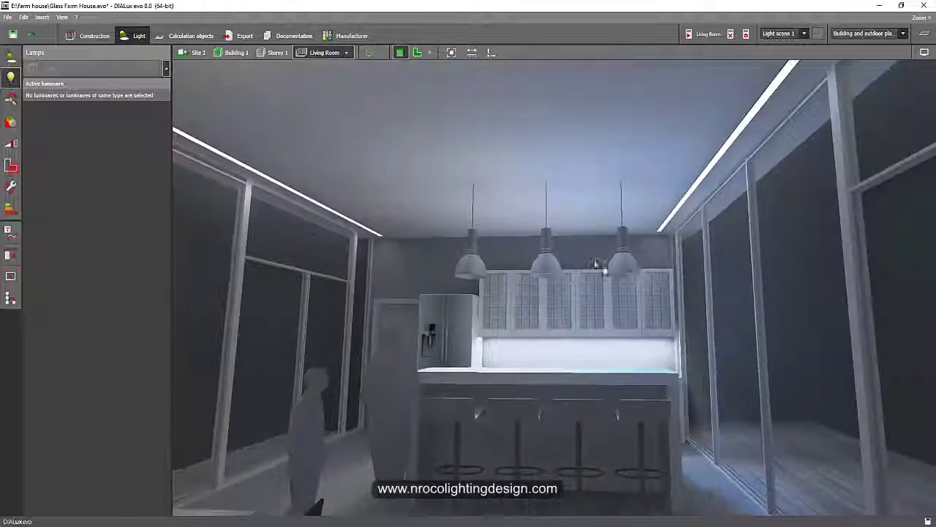
{"action": "right_click_drag", "start_coordinate": [557, 216], "coordinate": [567, 264]}
{"action": "scroll", "coordinate": [567, 187], "scroll_direction": "up", "scroll_amount": 4}
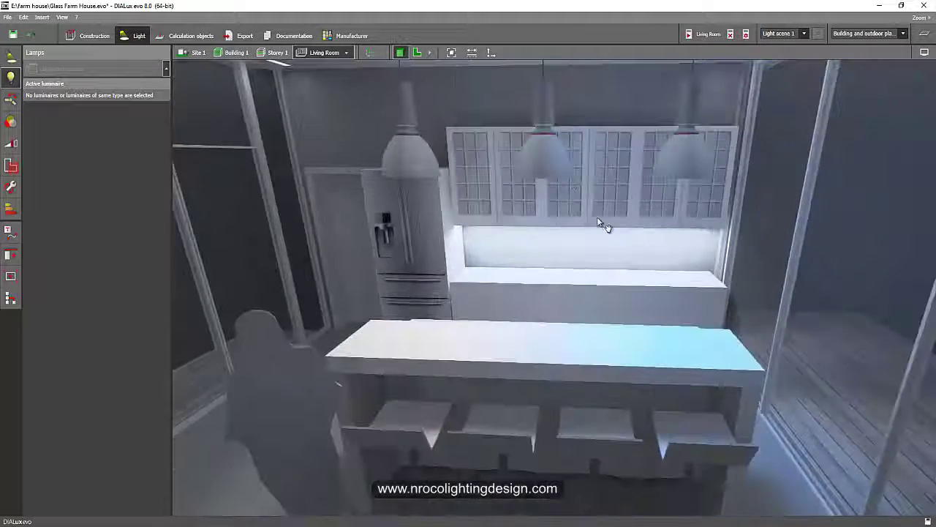
{"action": "middle_click_drag", "start_coordinate": [603, 223], "coordinate": [628, 297]}
{"action": "right_click_drag", "start_coordinate": [615, 211], "coordinate": [609, 252]}
{"action": "middle_click_drag", "start_coordinate": [609, 253], "coordinate": [630, 329]}
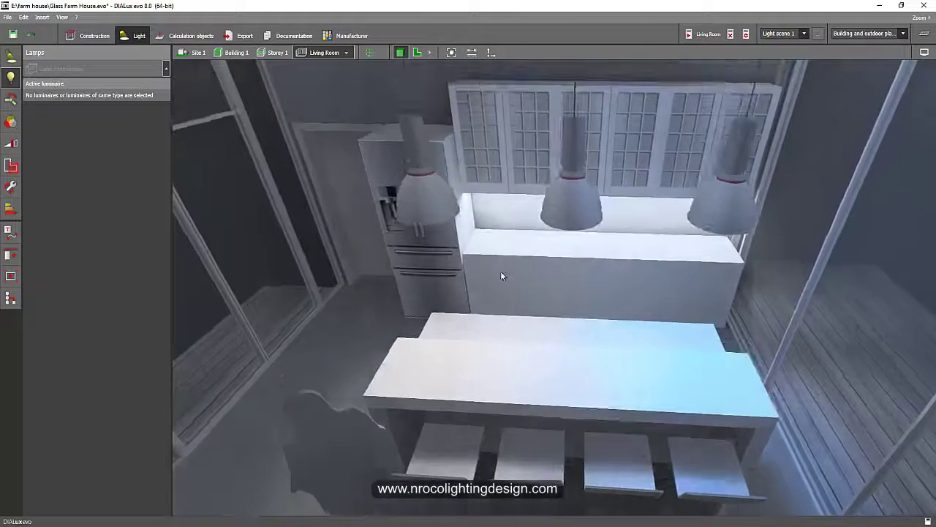
- Select the kitchen island pendants to compare their lamp variants with the light on the countertop
{"action": "left_click", "coordinate": [428, 207]}
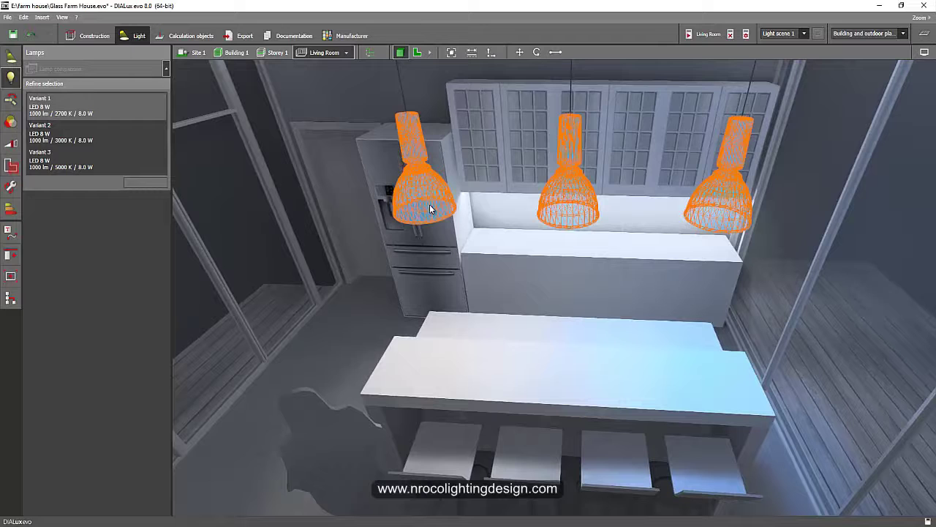
{"action": "left_click", "coordinate": [384, 371]}
{"action": "middle_click_drag", "start_coordinate": [531, 356], "coordinate": [480, 350]}
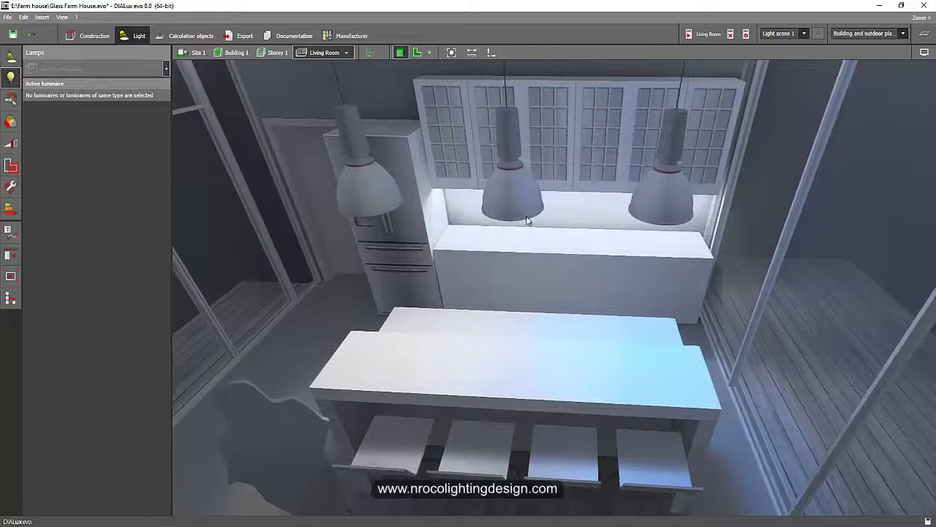
{"action": "left_click", "coordinate": [526, 215]}
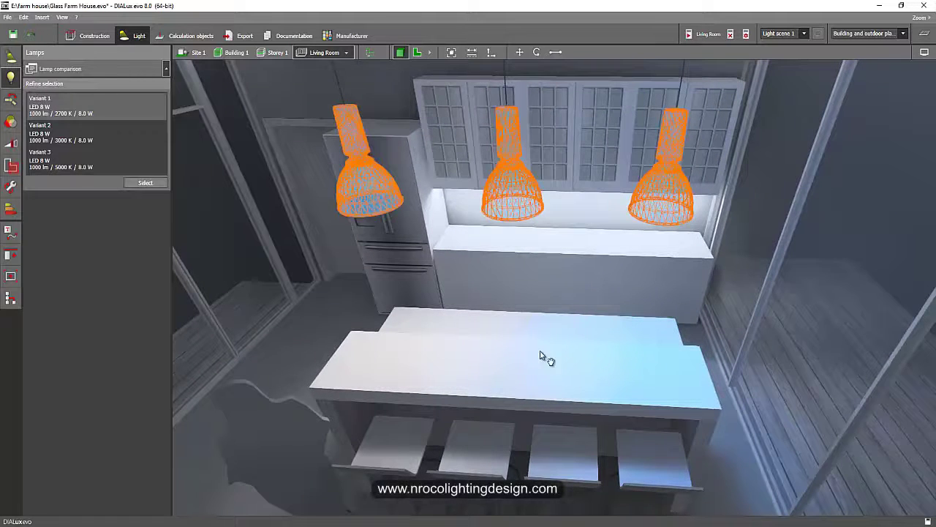
{"action": "middle_click_drag", "start_coordinate": [547, 359], "coordinate": [534, 351]}
{"action": "left_click", "coordinate": [386, 331]}
{"action": "left_click", "coordinate": [658, 208]}
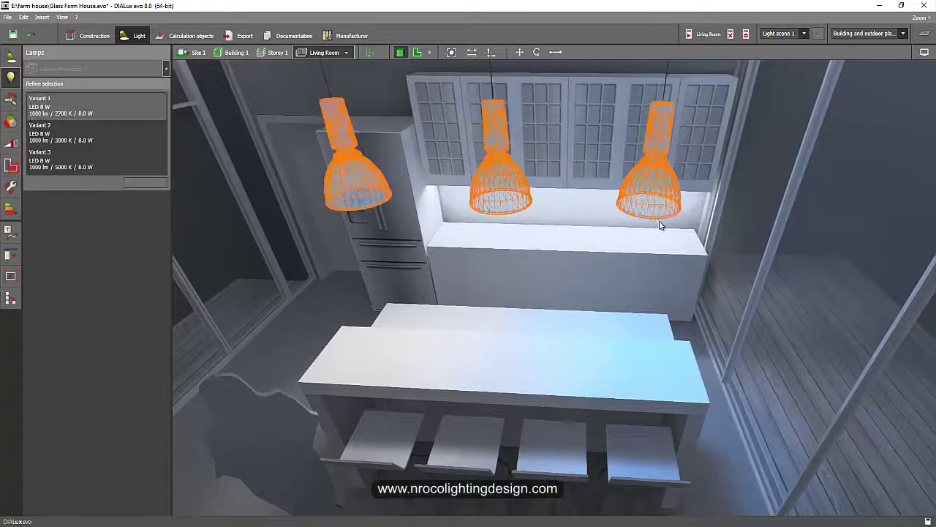
- Inspect the lit kitchen island from above and from the dining area, leaving the terrace platform unselected
{"action": "right_click_drag", "start_coordinate": [614, 324], "coordinate": [602, 188]}
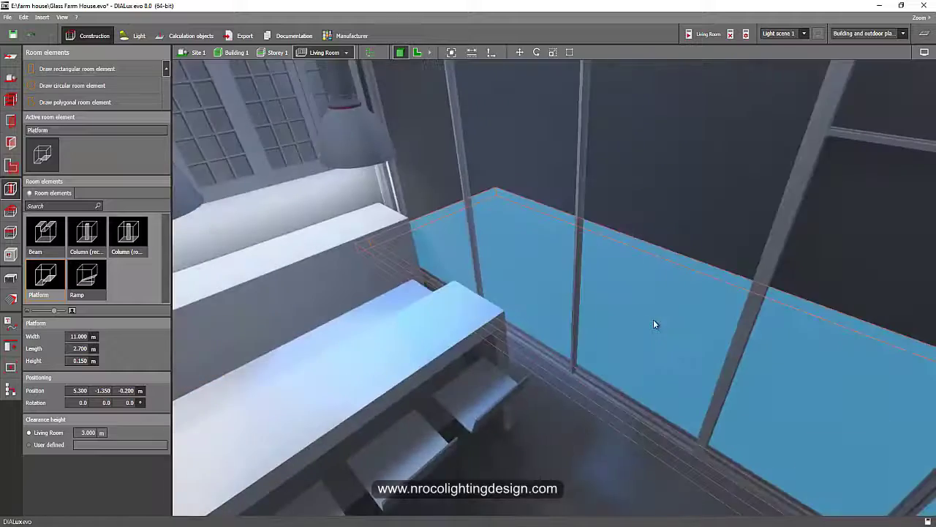
{"action": "left_click_drag", "start_coordinate": [653, 319], "coordinate": [707, 204]}
{"action": "left_click", "coordinate": [651, 259]}
{"action": "scroll", "coordinate": [502, 377], "scroll_direction": "up", "scroll_amount": 3}
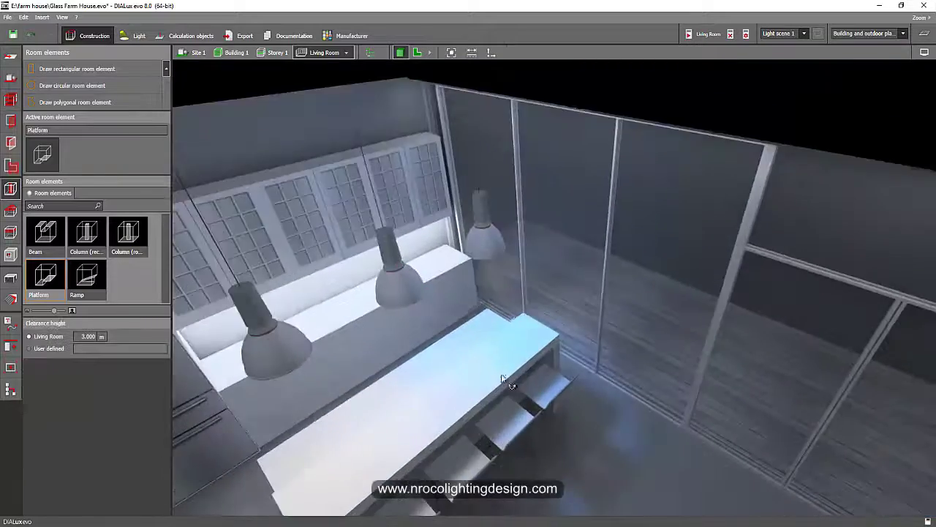
{"action": "right_click_drag", "start_coordinate": [501, 377], "coordinate": [441, 289]}
{"action": "scroll", "coordinate": [541, 102], "scroll_direction": "down", "scroll_amount": 4}
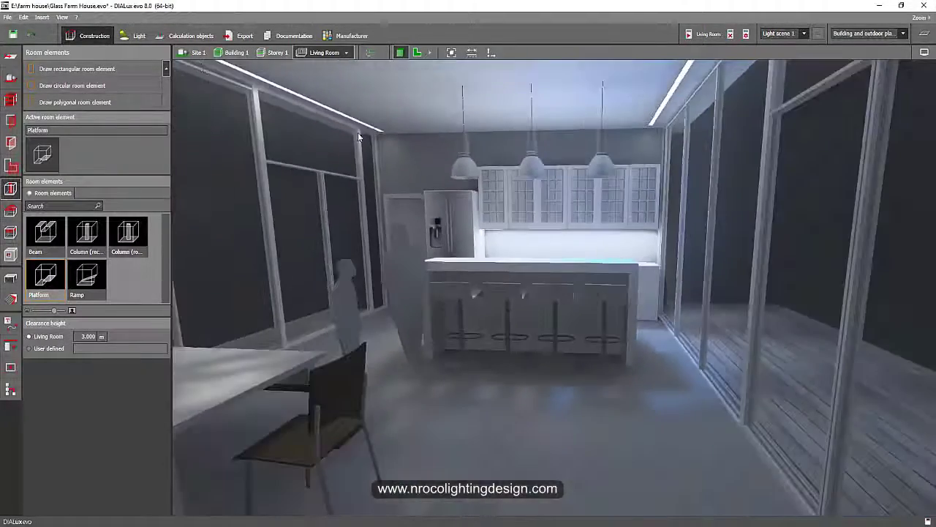
- Switch to the Site 1 view of the lit house and check the white balance display settings
{"action": "left_click", "coordinate": [196, 52]}
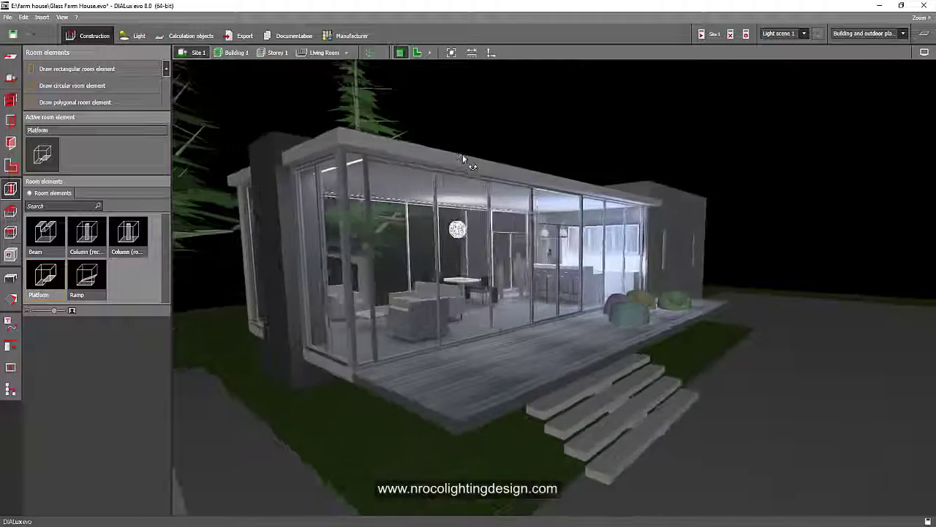
{"action": "scroll", "coordinate": [460, 219], "scroll_direction": "down", "scroll_amount": 10}
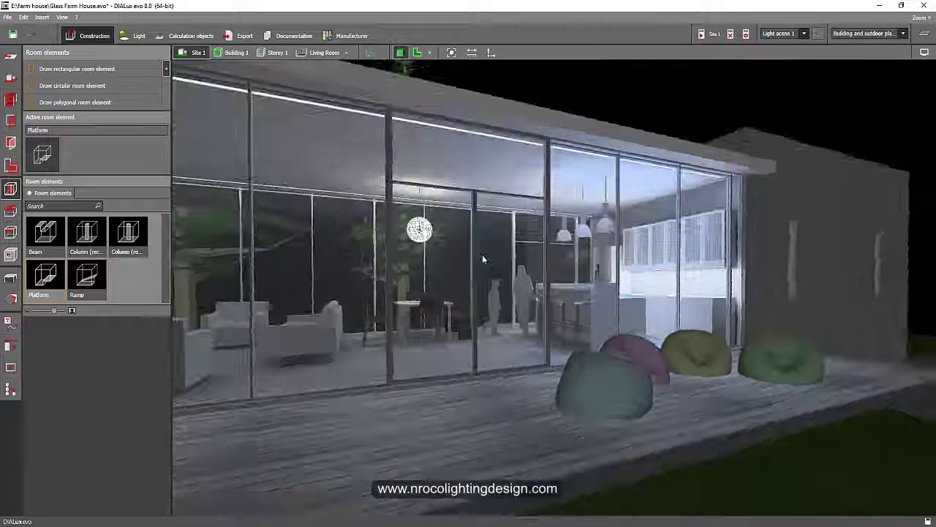
{"action": "left_click", "coordinate": [925, 53]}
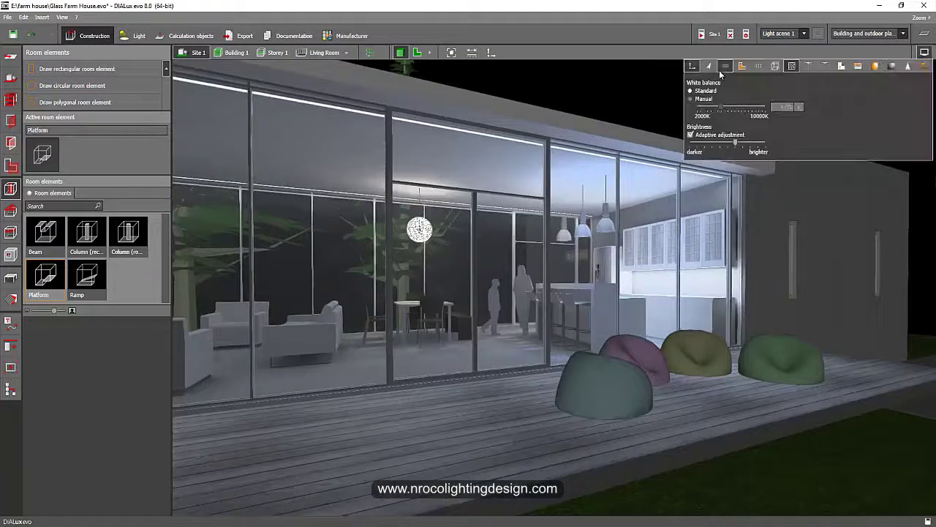
{"action": "left_click", "coordinate": [614, 84]}
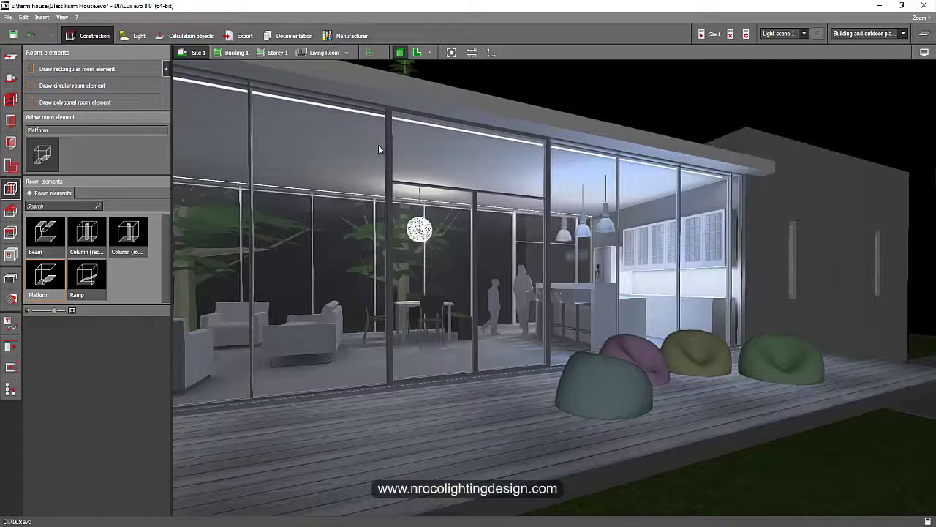
- Check the spherical pendant's lamp data from outside and examine the lit interior through the glass facade
{"action": "left_click", "coordinate": [411, 231]}
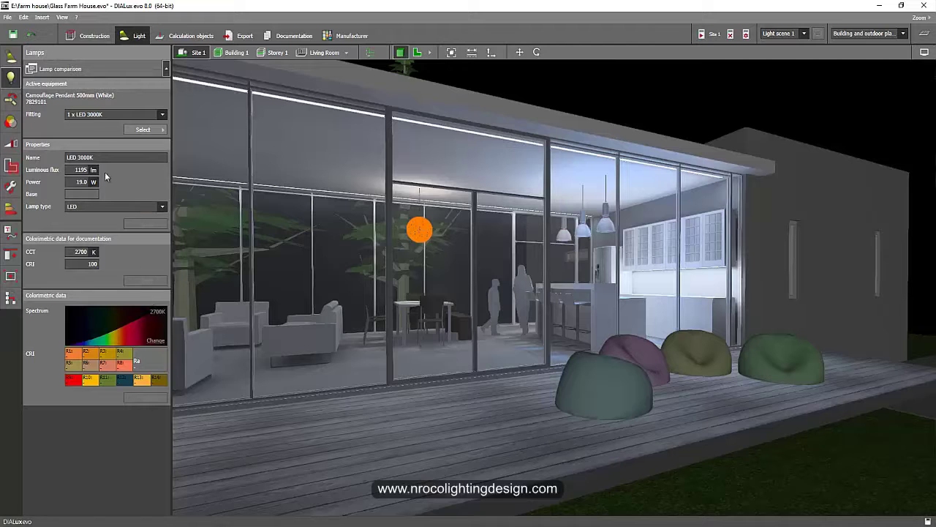
{"action": "left_click", "coordinate": [641, 104]}
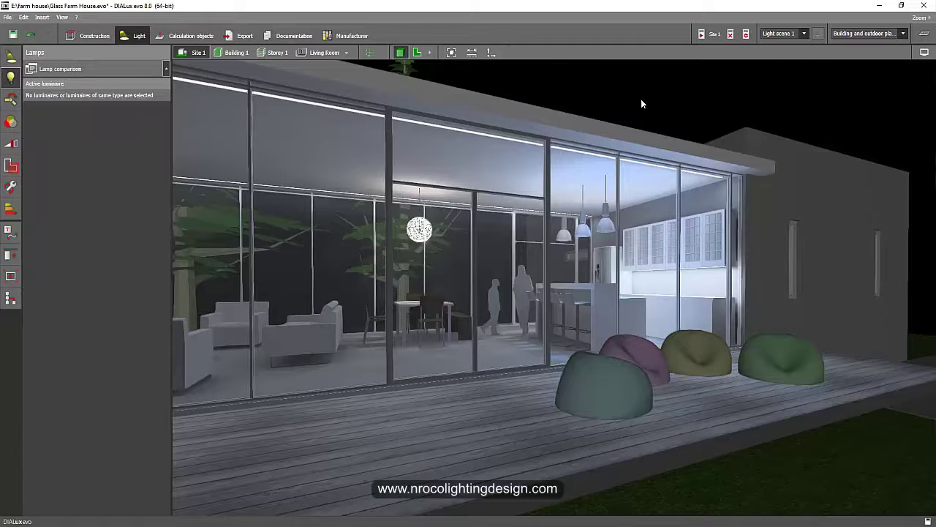
{"action": "right_click_drag", "start_coordinate": [642, 104], "coordinate": [614, 109]}
{"action": "scroll", "coordinate": [612, 109], "scroll_direction": "down", "scroll_amount": 4}
{"action": "middle_click_drag", "start_coordinate": [595, 110], "coordinate": [670, 147]}
{"action": "right_click_drag", "start_coordinate": [671, 146], "coordinate": [581, 169]}
{"action": "scroll", "coordinate": [607, 170], "scroll_direction": "up", "scroll_amount": 3}
{"action": "middle_click_drag", "start_coordinate": [581, 169], "coordinate": [606, 136]}
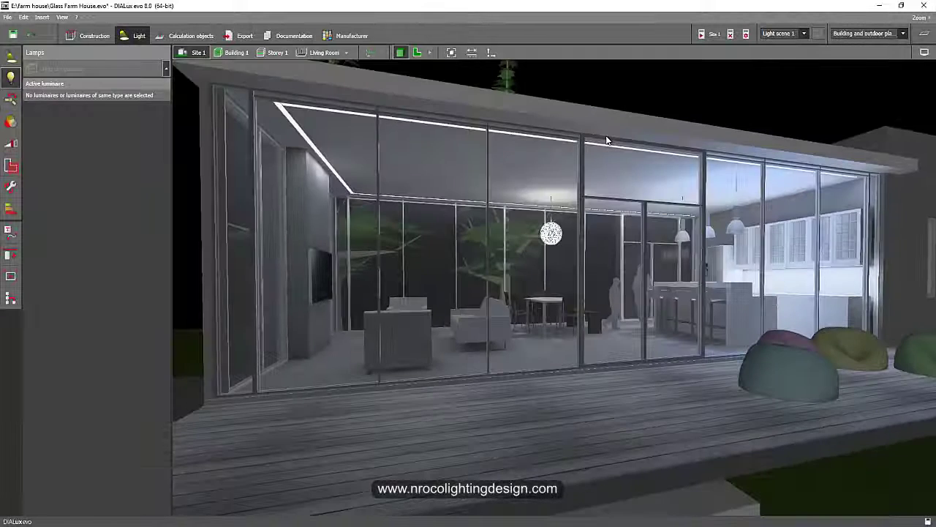